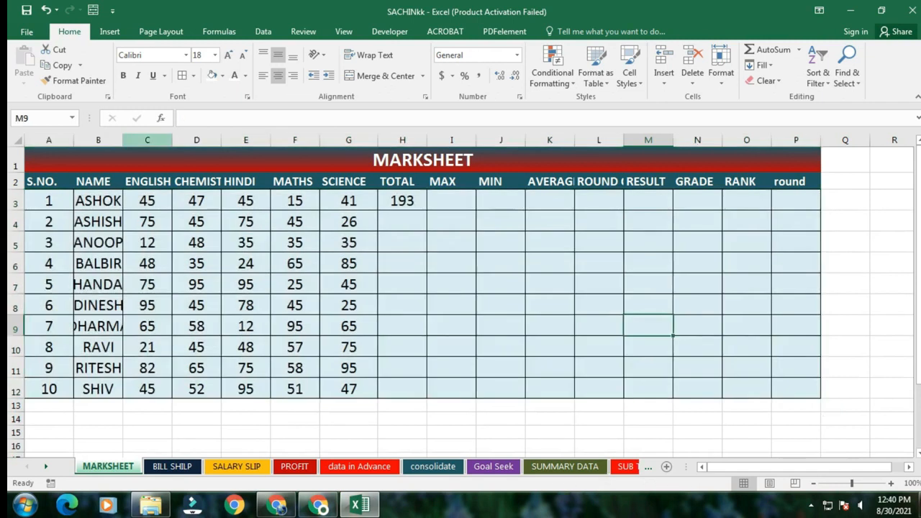
Set the marksheet header row A2:P2 to font size 18 and widen the NAME column to fit the full names
left_click_drag(48, 182, 860, 183)
left_click(228, 55)
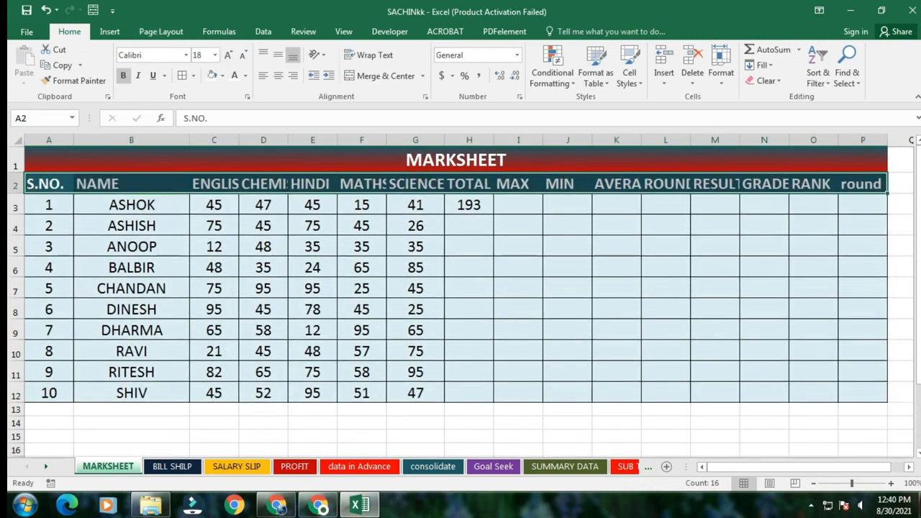
left_click(132, 226)
Widen the columns from ENGLISH through ROUND OFF wherever the enlarged headings are cut off
left_click(214, 140)
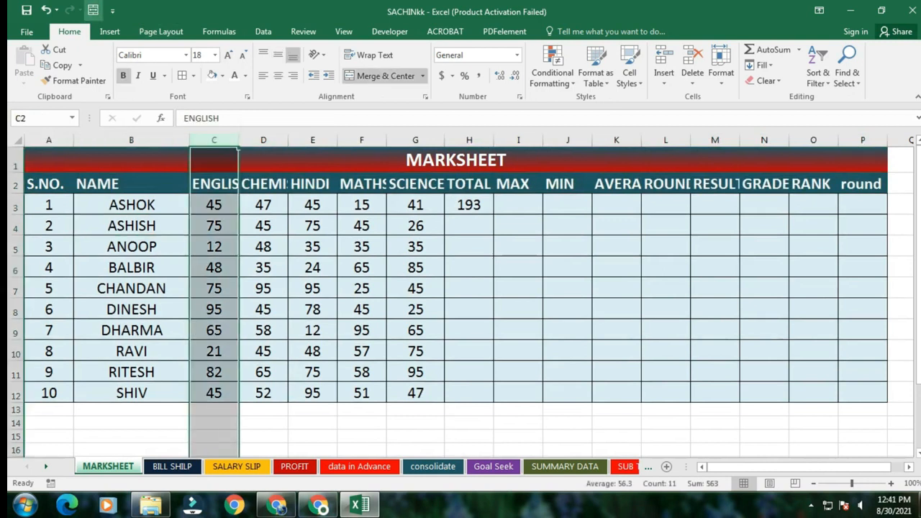
double_click(239, 140)
double_click(303, 139)
left_click(302, 139)
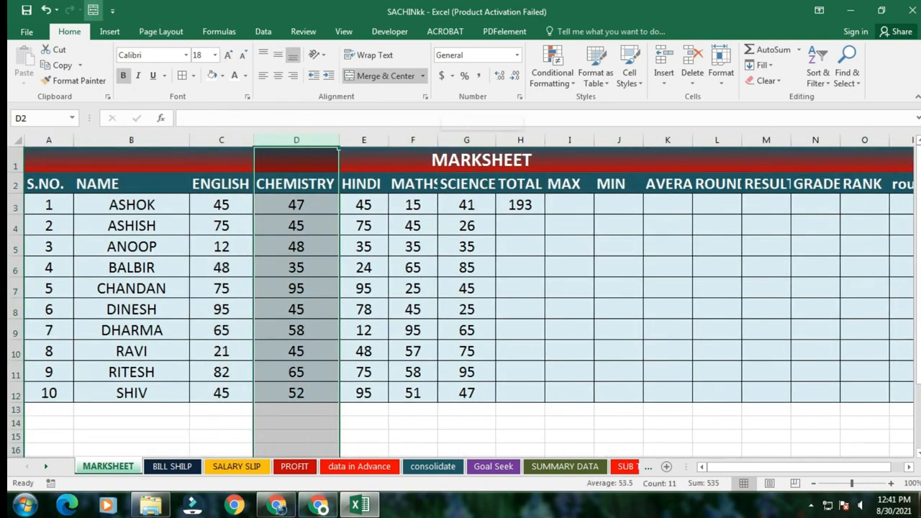
double_click(437, 139)
left_click_drag(504, 140, 593, 139)
left_click_drag(741, 139, 764, 139)
double_click(812, 139)
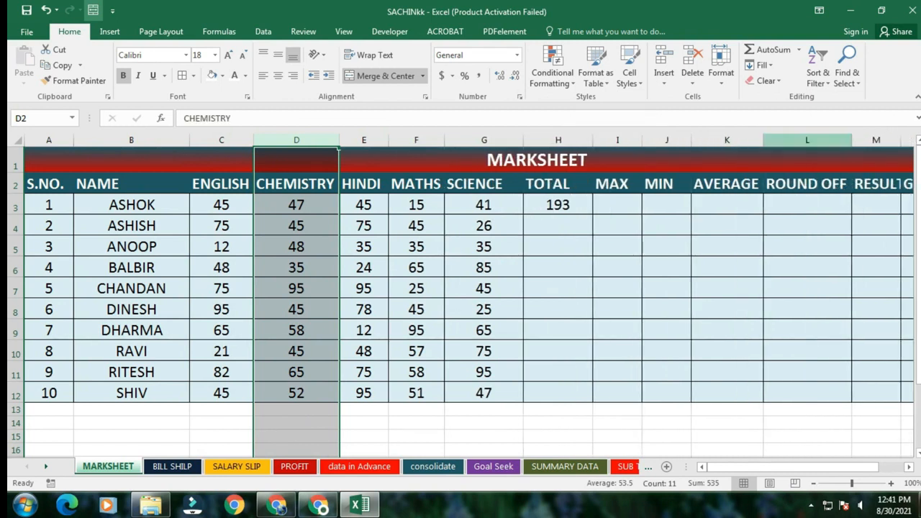
Fit the widths of the RESULT, GRADE and RANK columns to their headings
left_click_drag(814, 467, 838, 467)
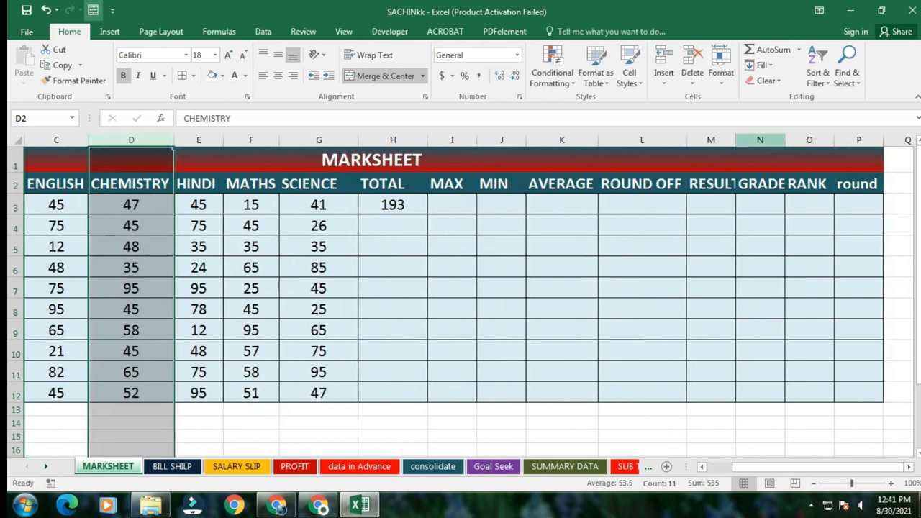
double_click(735, 140)
left_click(735, 140)
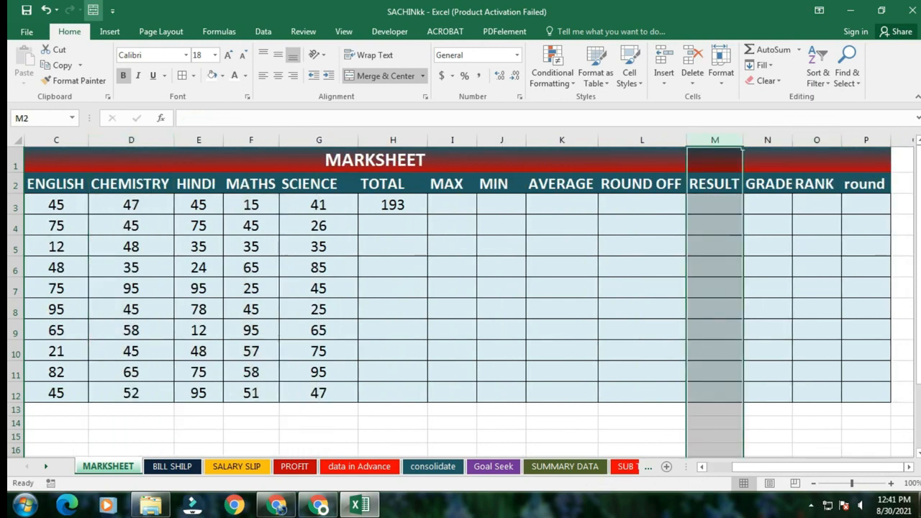
double_click(792, 140)
double_click(847, 140)
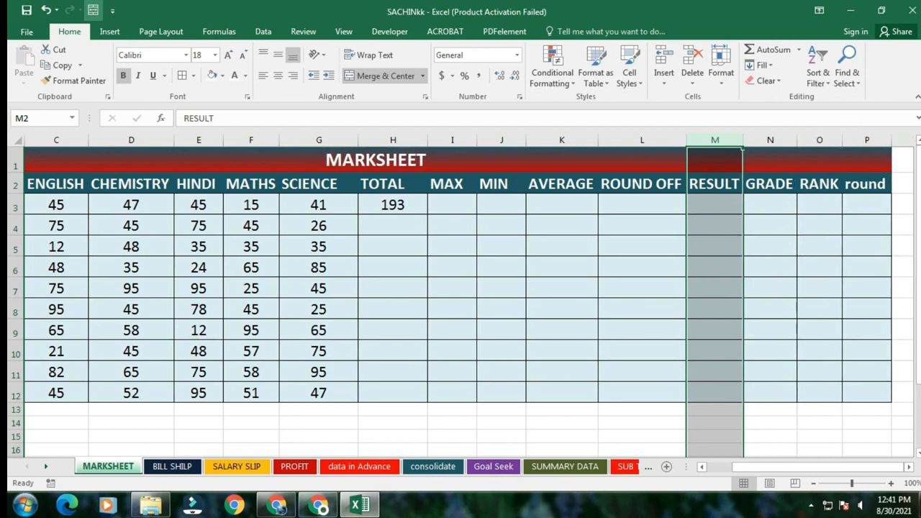
Replace the heading in P2 with ROUND in capitals and widen column P to fit it
left_click(819, 266)
left_click(867, 185)
key("BackSpace")
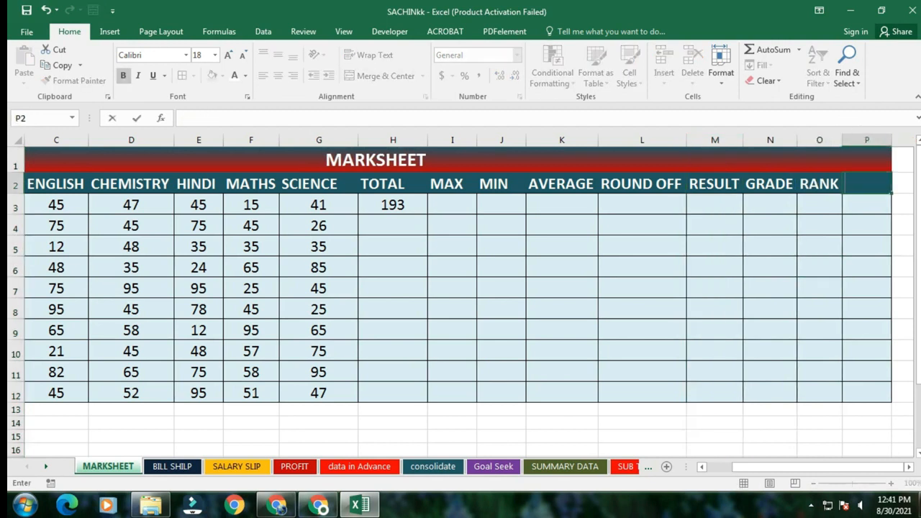
type("ROUND")
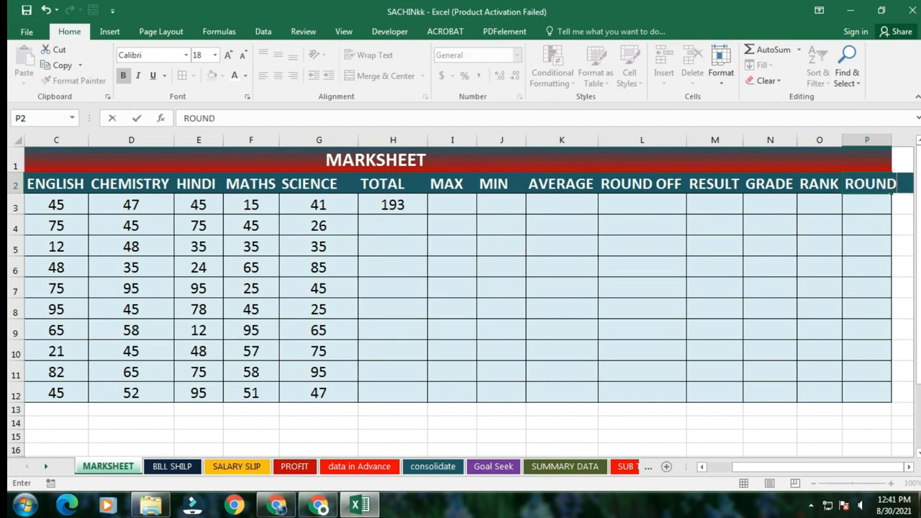
left_click(866, 225)
left_click_drag(891, 141, 909, 140)
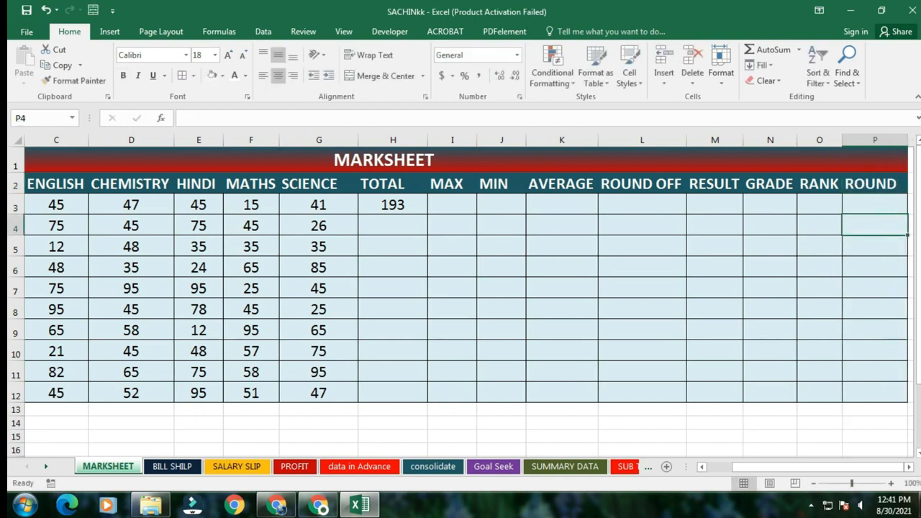
Total the second student's marks in H4 with =SUM(C4:G4)
left_click(452, 267)
scroll(461, 288, "left", 2)
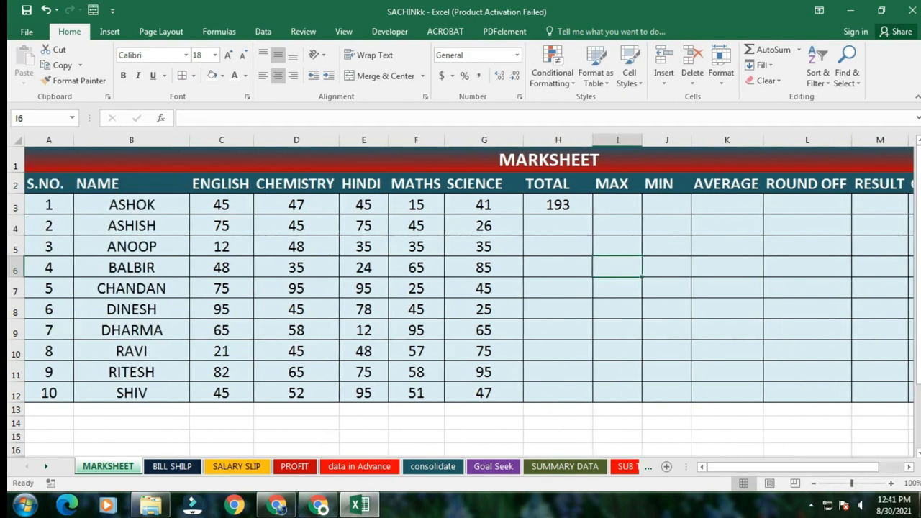
left_click(558, 225)
type("=")
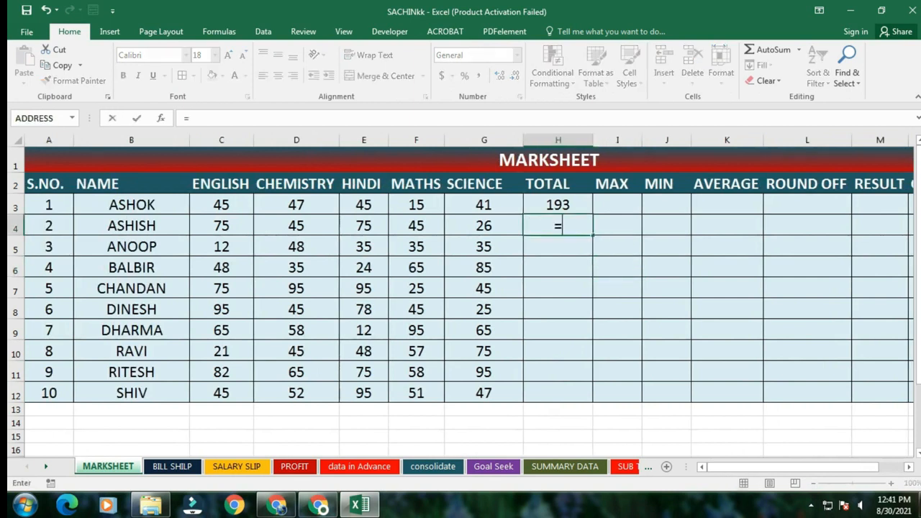
type("SUM")
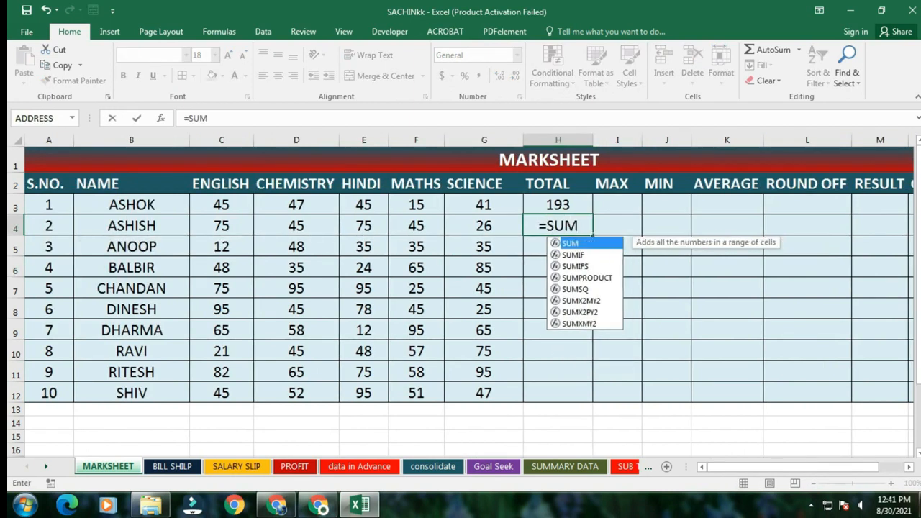
type("(")
left_click_drag(221, 225, 484, 226)
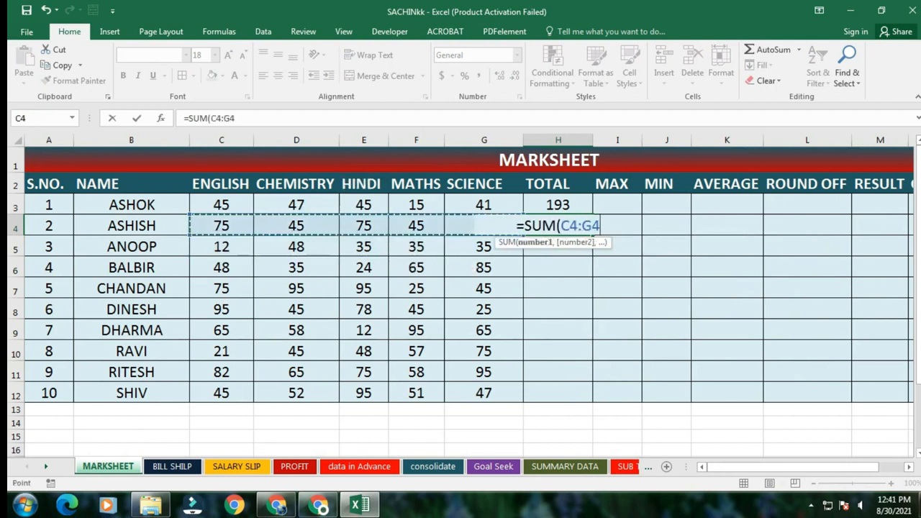
type(")")
key("Return")
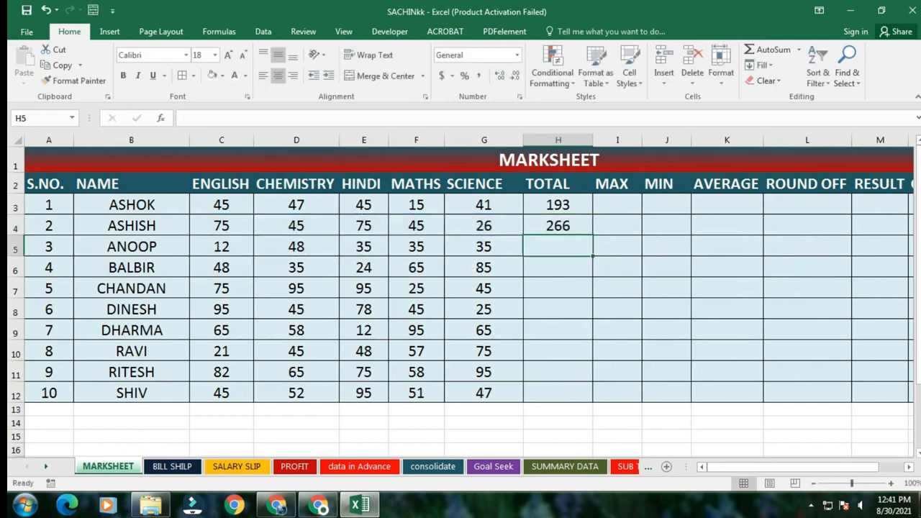
Clear the totals in H3:H4 and use AutoSum to enter =SUM(C3:G3) in H3
left_click_drag(557, 205, 558, 226)
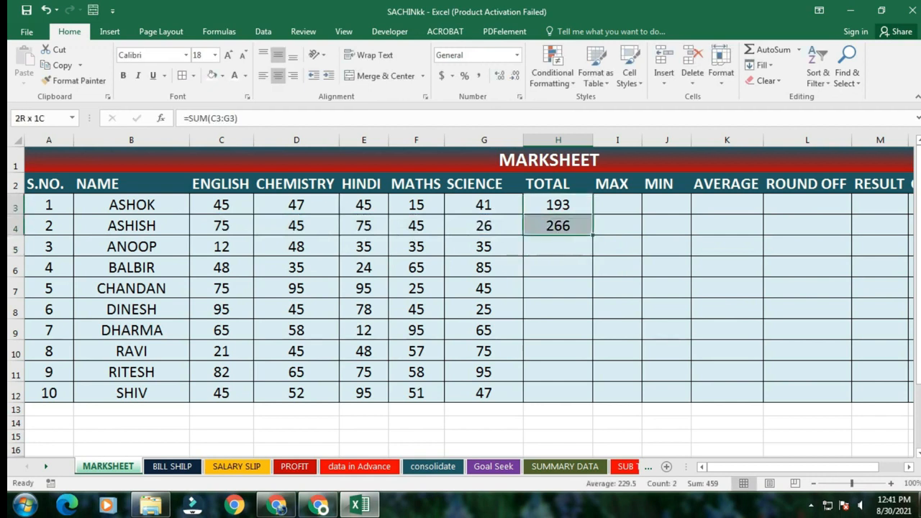
key("Delete")
left_click(558, 205)
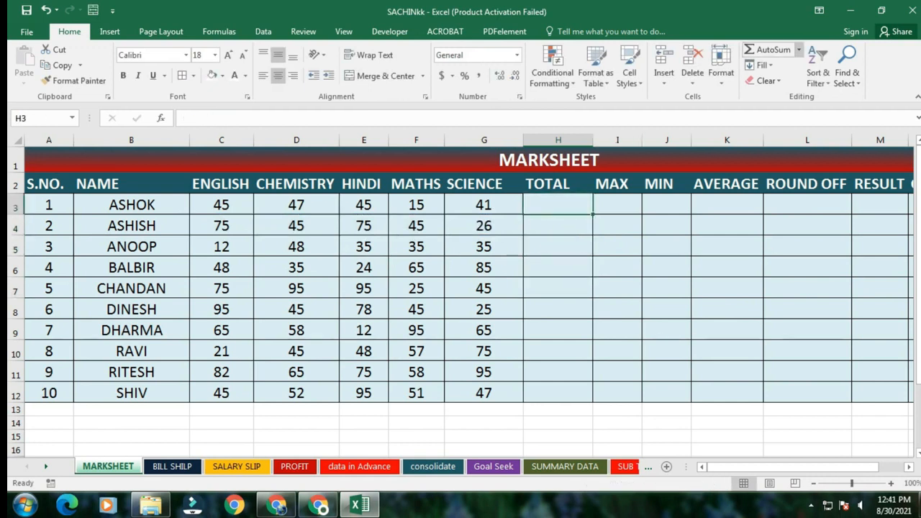
left_click(799, 49)
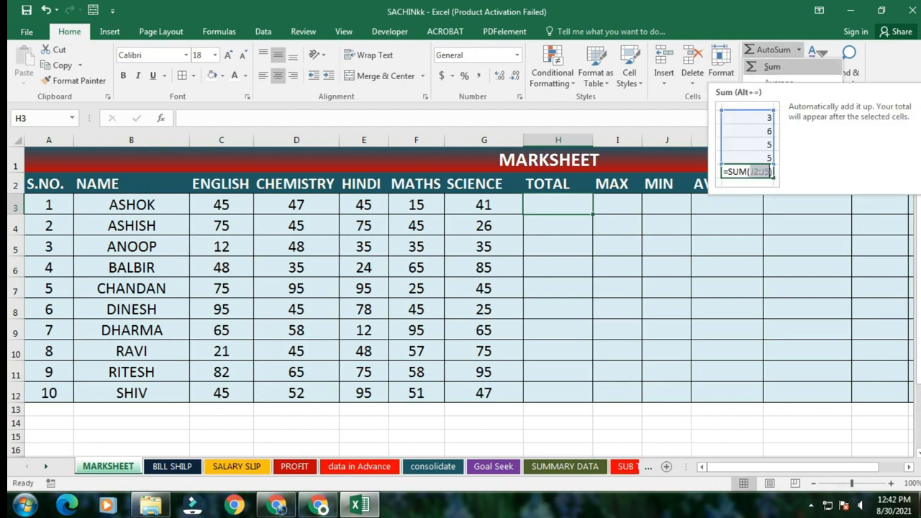
left_click(772, 66)
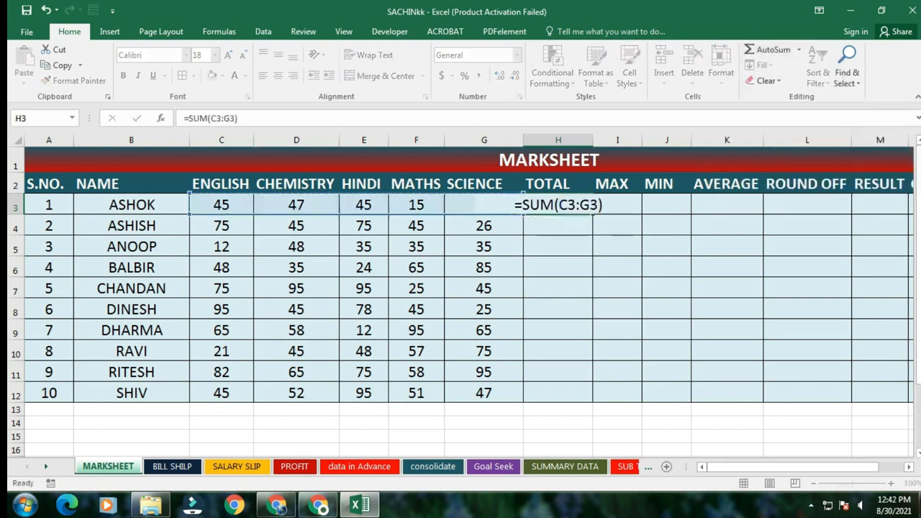
key("Return")
Fill the SUM formula from H3 down to H12 and check the copied formulas in the lower TOTAL cells
left_click(557, 205)
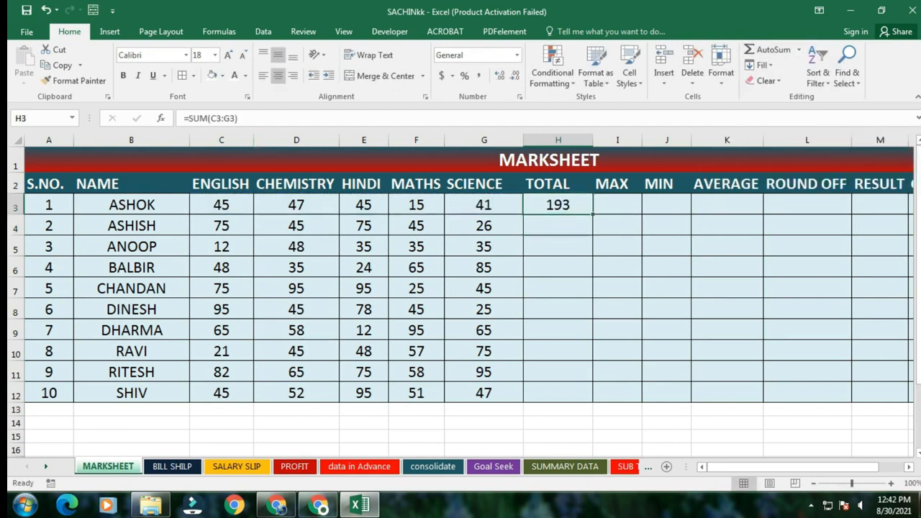
left_click_drag(592, 214, 592, 399)
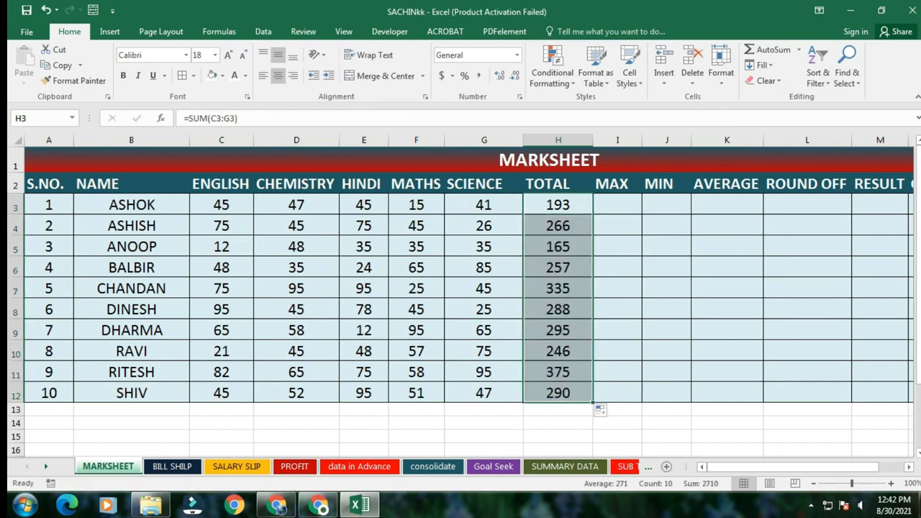
left_click(666, 423)
left_click(558, 393)
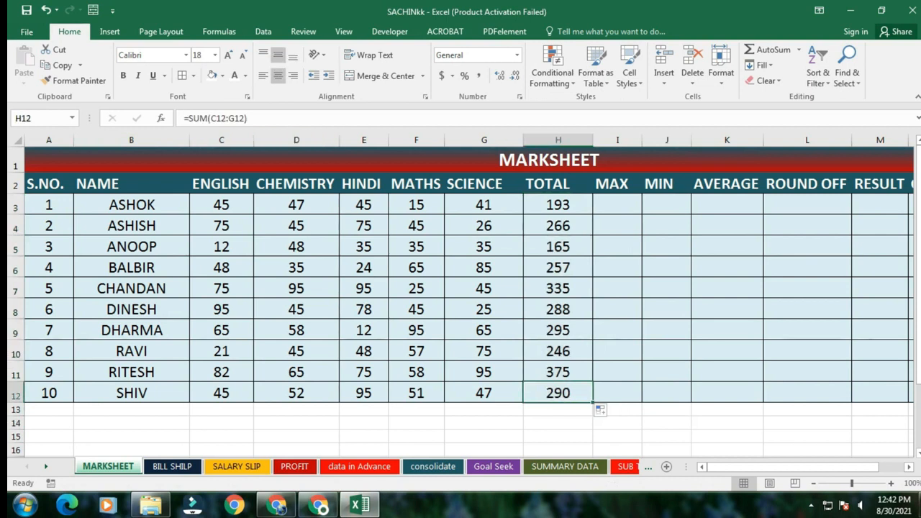
left_click(558, 372)
left_click(558, 352)
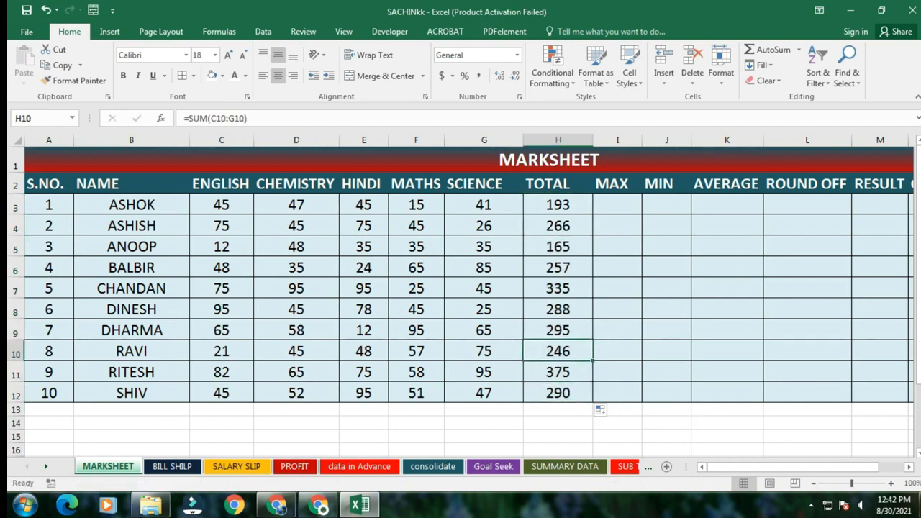
Enter =MAX(C3:G3) in I3 to find the first student's highest mark
left_click(618, 205)
type("=")
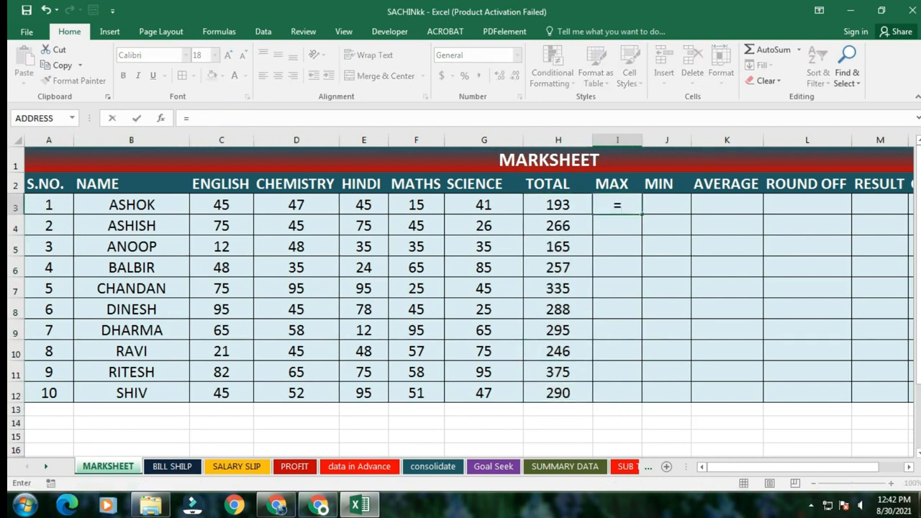
type("MAX")
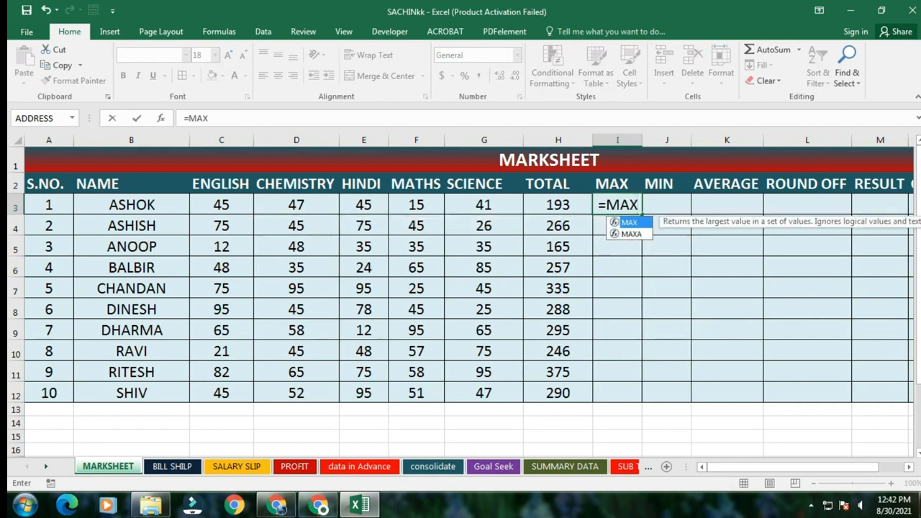
type("(")
left_click_drag(221, 205, 483, 207)
type(")")
key("Return")
Enter =MAX(C4:G4) in I4 and fill the MAX formula down the column to I12
type("=MAX(")
left_click_drag(221, 226, 484, 225)
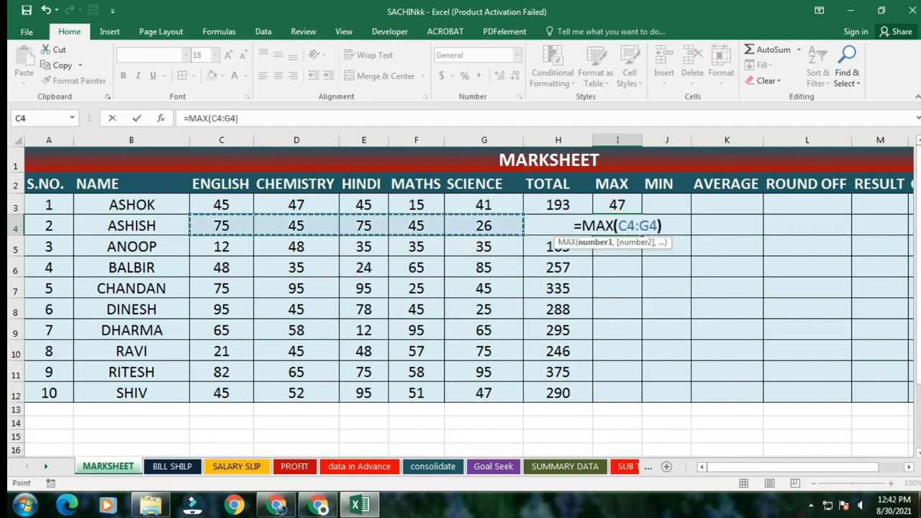
key("Return")
left_click_drag(617, 205, 642, 402)
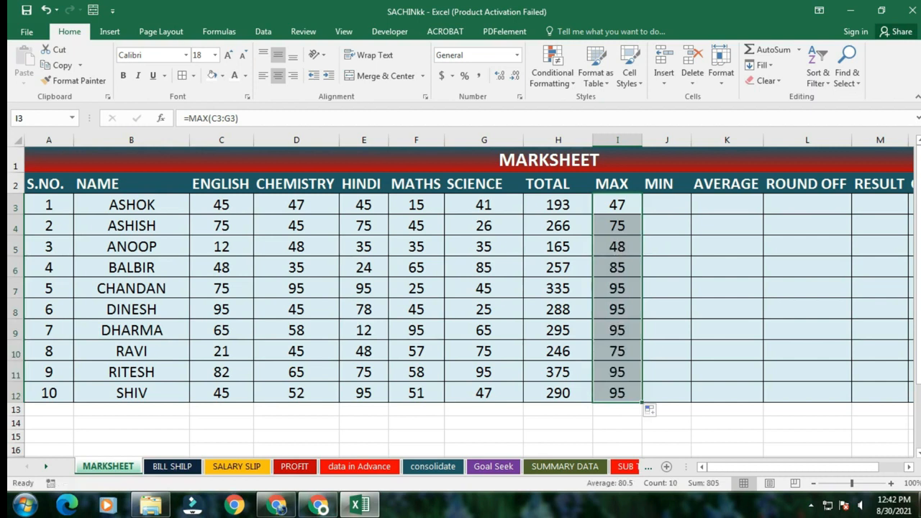
Enter =MIN(C3:G3) in J3 to find the first student's lowest mark
left_click(666, 205)
type("=MIN")
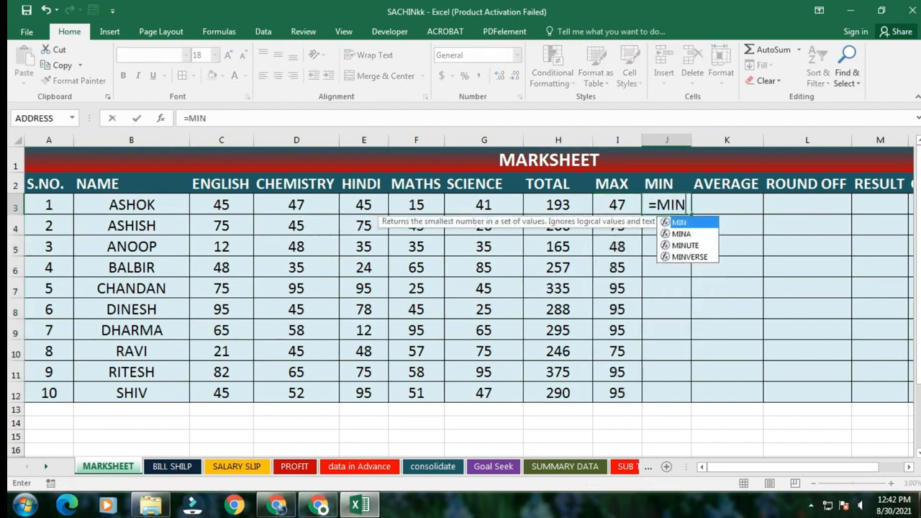
type("(")
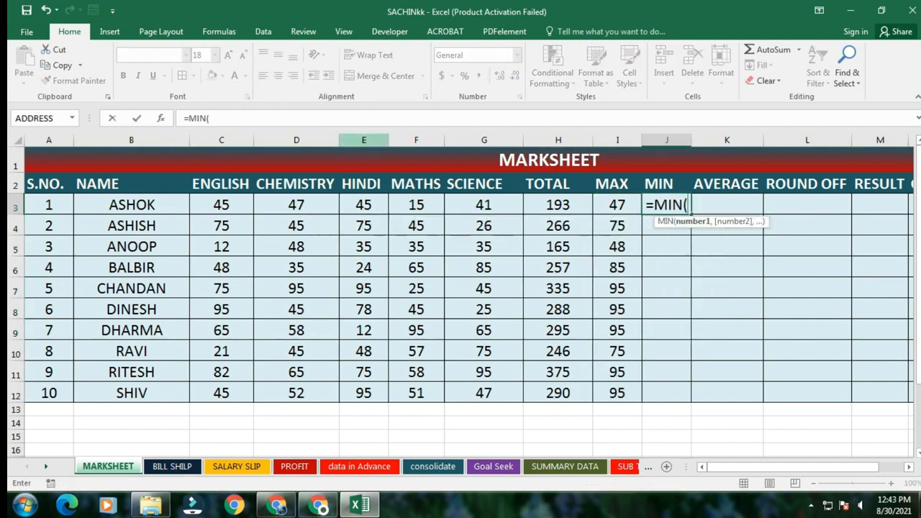
left_click_drag(220, 206, 489, 209)
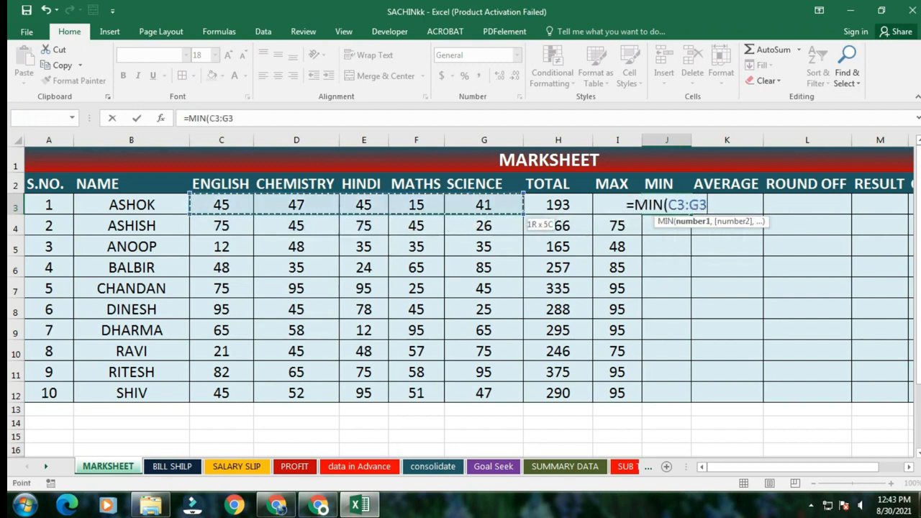
type(")")
key("Return")
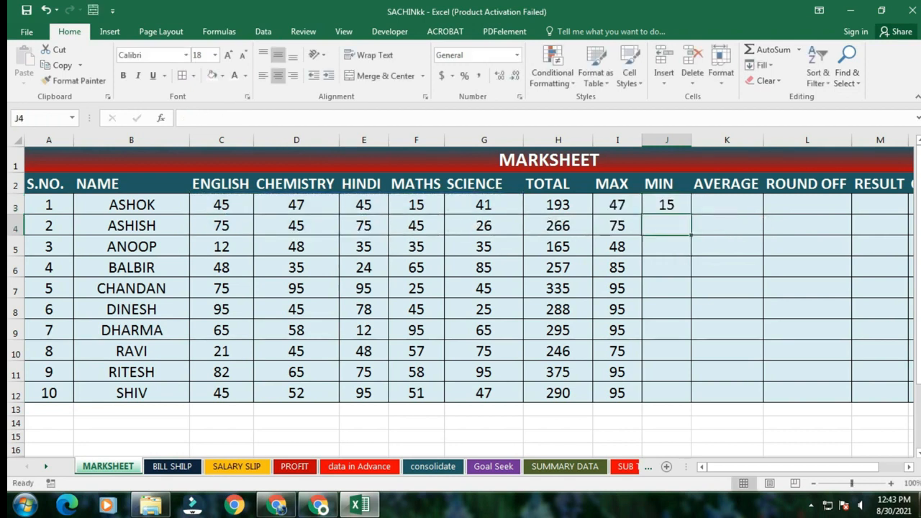
Enter =MIN(C4:G4) in J4 to find the second student's lowest mark
type("=MI")
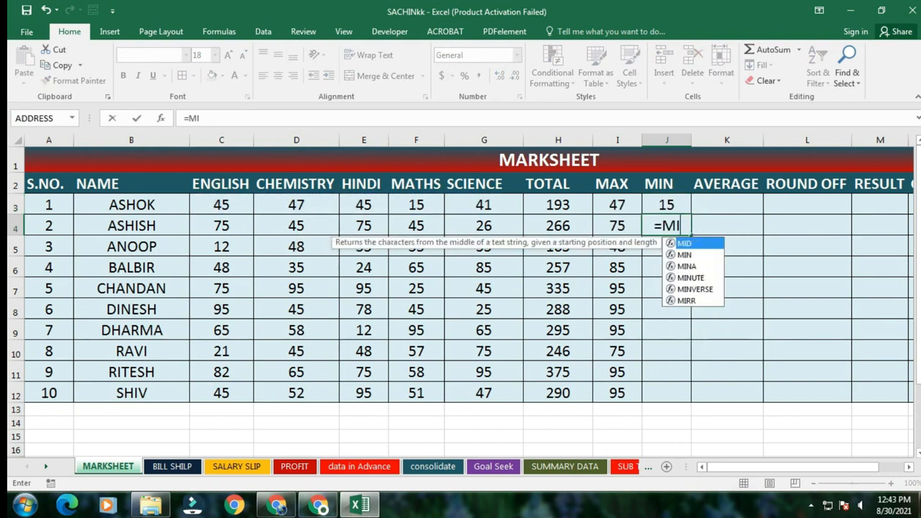
type("N(")
left_click_drag(216, 225, 374, 228)
left_click_drag(443, 234, 504, 229)
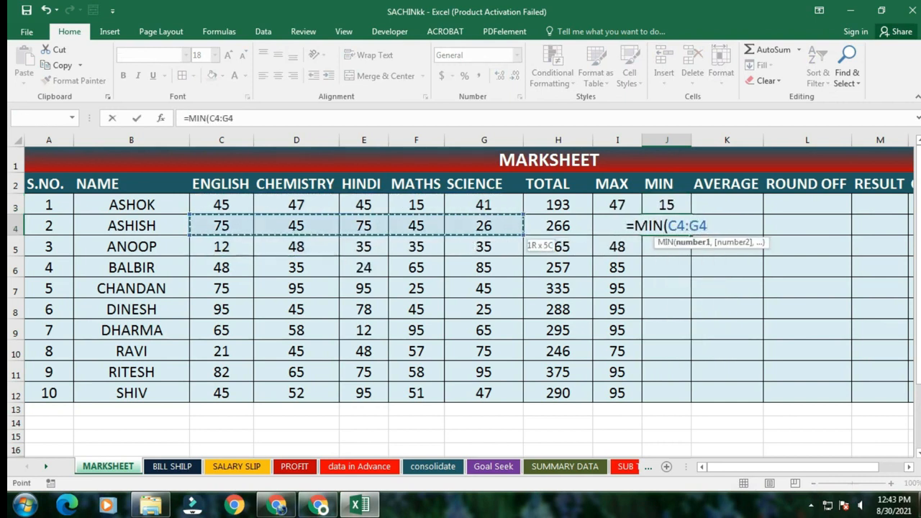
type(")")
key("Return")
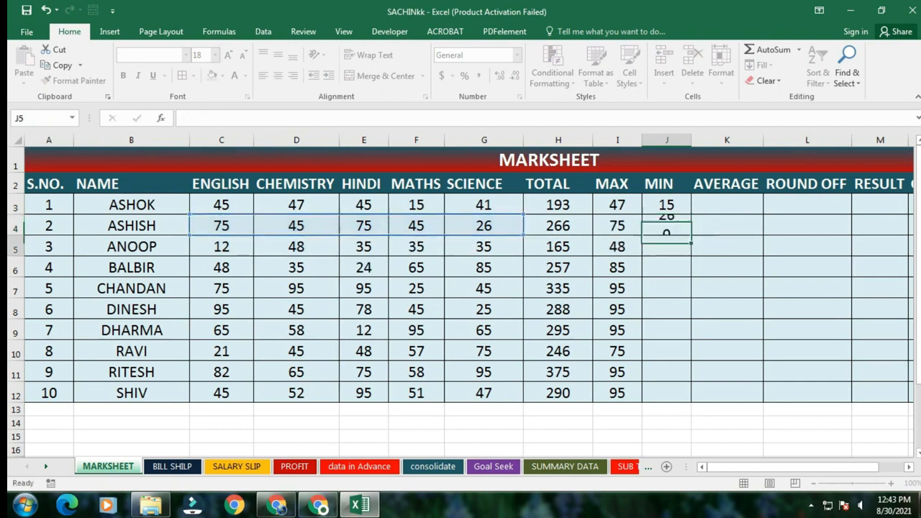
Fill the MIN formulas from J3:J4 down the column to J12
key("Up")
key("Up")
key("shift+Down")
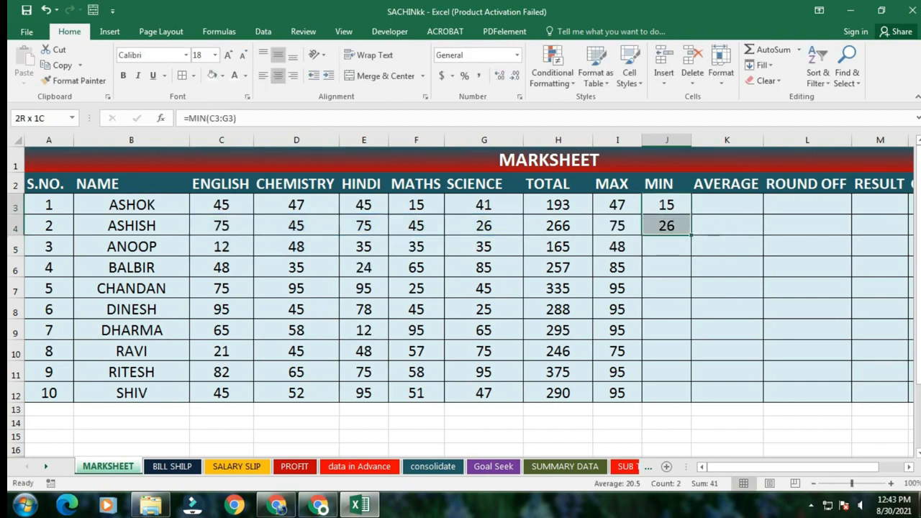
left_click_drag(691, 236, 678, 397)
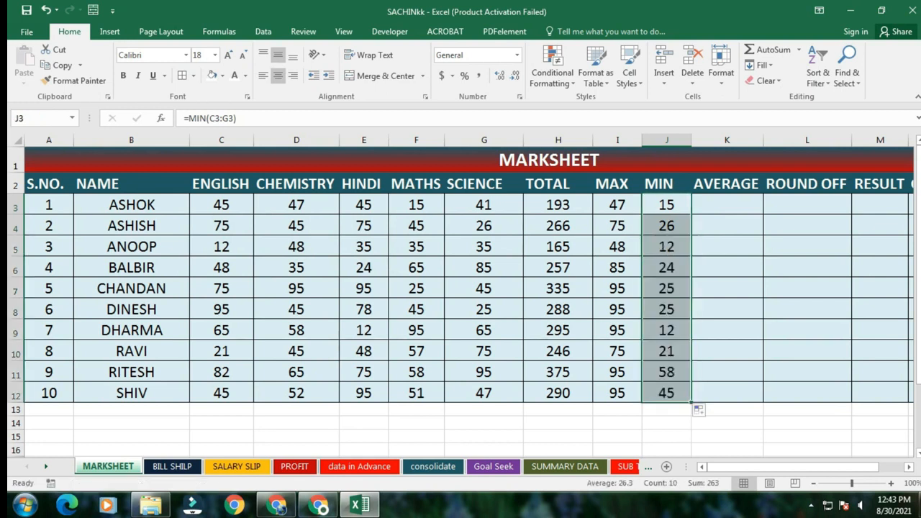
Enter =AVERAGE(C3:G3) in K3 to calculate the first student's average mark
left_click(727, 205)
type("=")
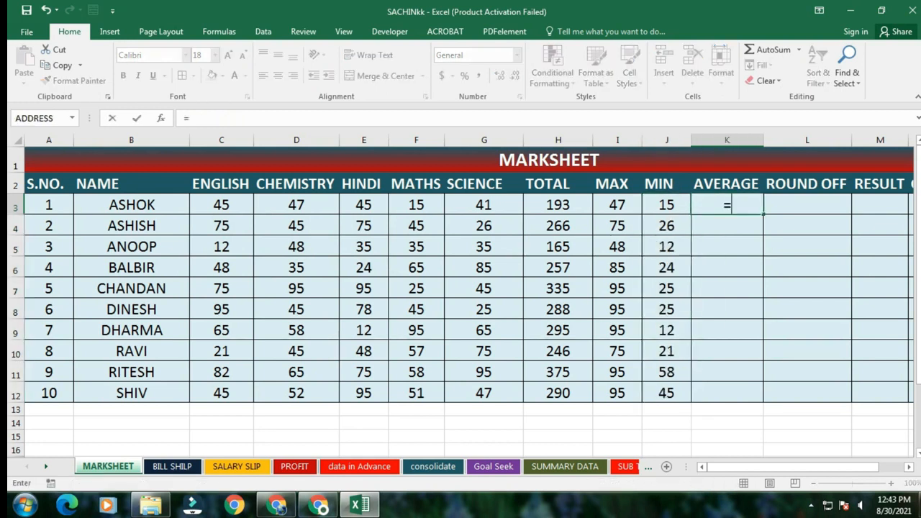
type("AV")
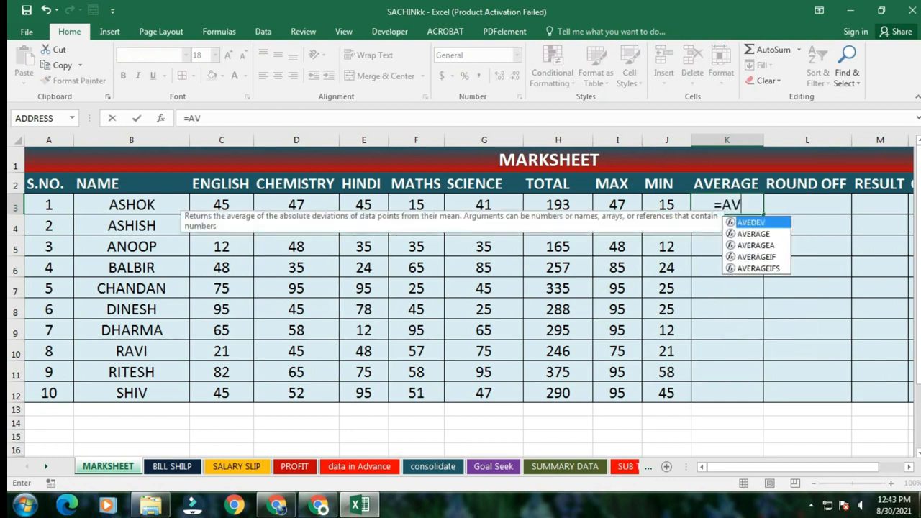
type("ERAGE")
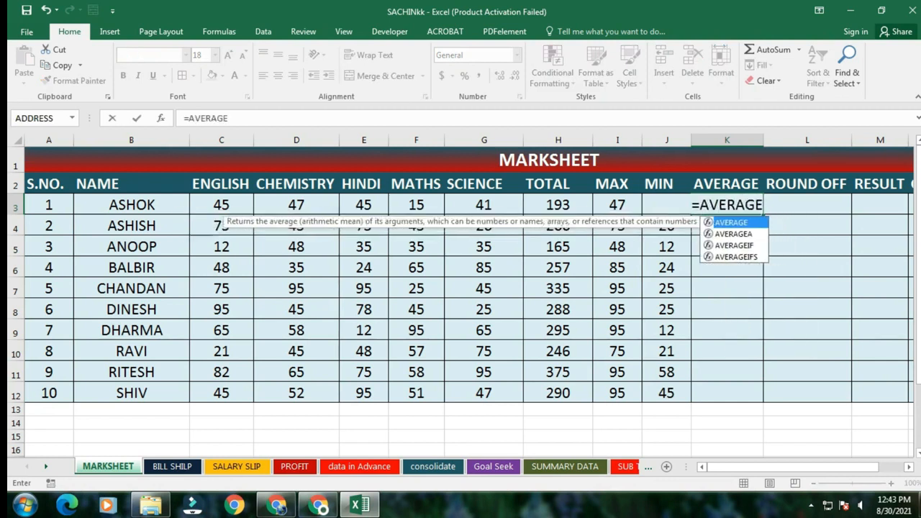
type("(")
left_click_drag(215, 205, 358, 207)
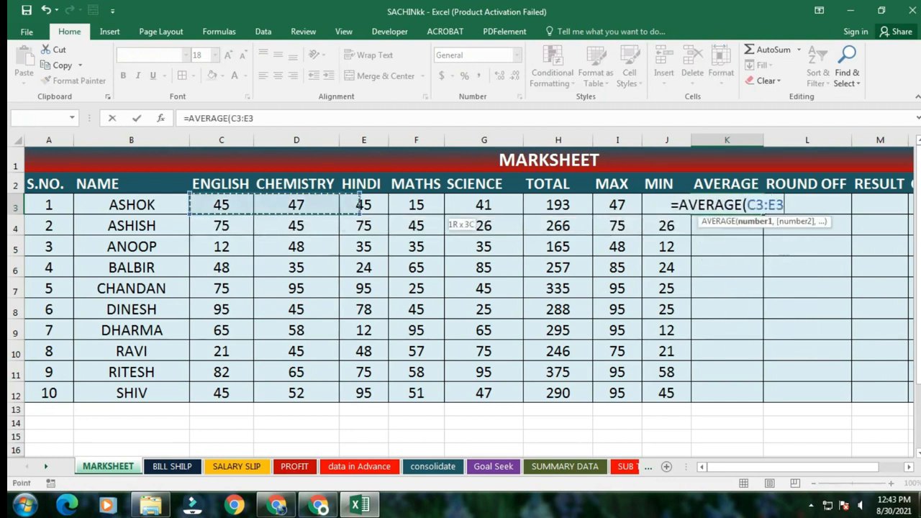
left_click_drag(443, 215, 483, 209)
type(")")
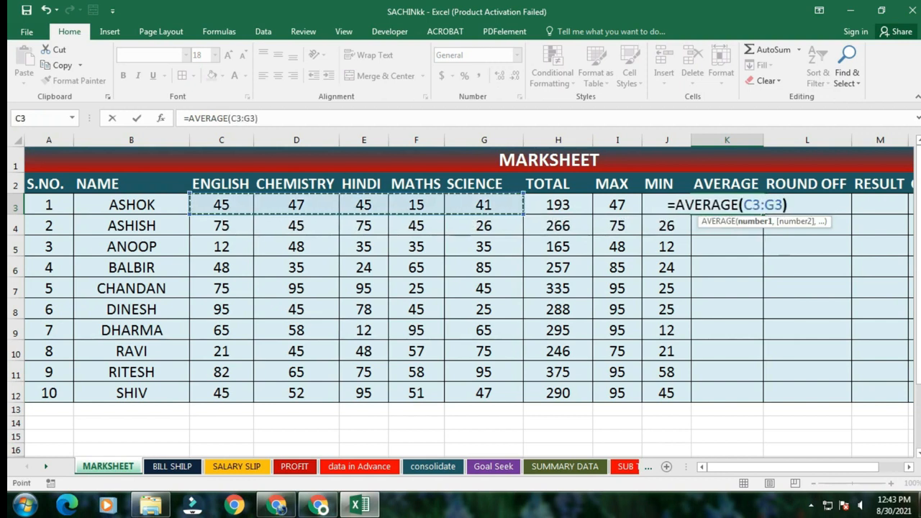
key("Return")
Enter =AVERAGE(C4:G4) in K4 and fill the AVERAGE formula down the column to K12
type("=")
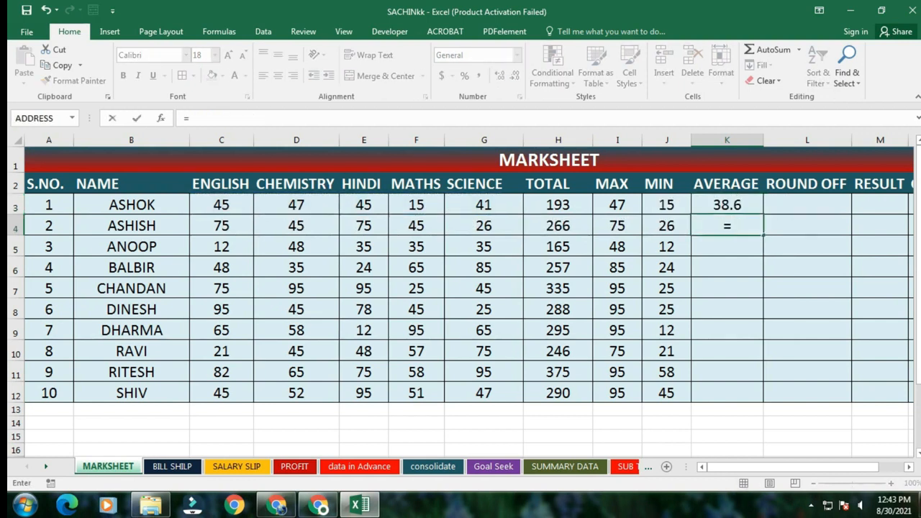
type("AVERAGE")
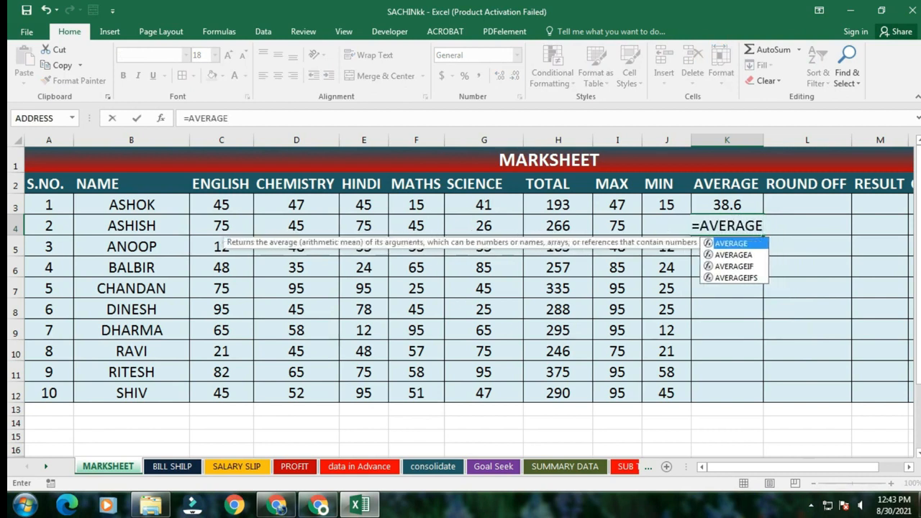
type("(")
left_click_drag(216, 225, 497, 227)
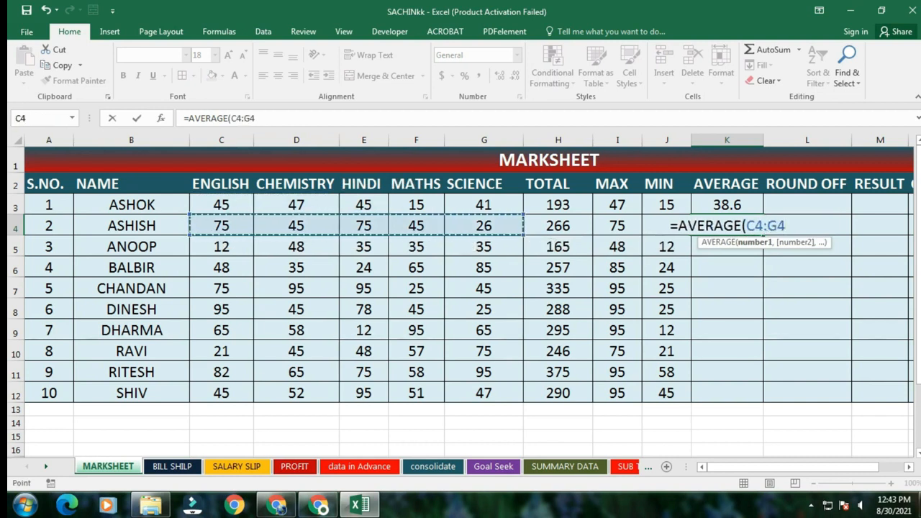
type(")")
key("Return")
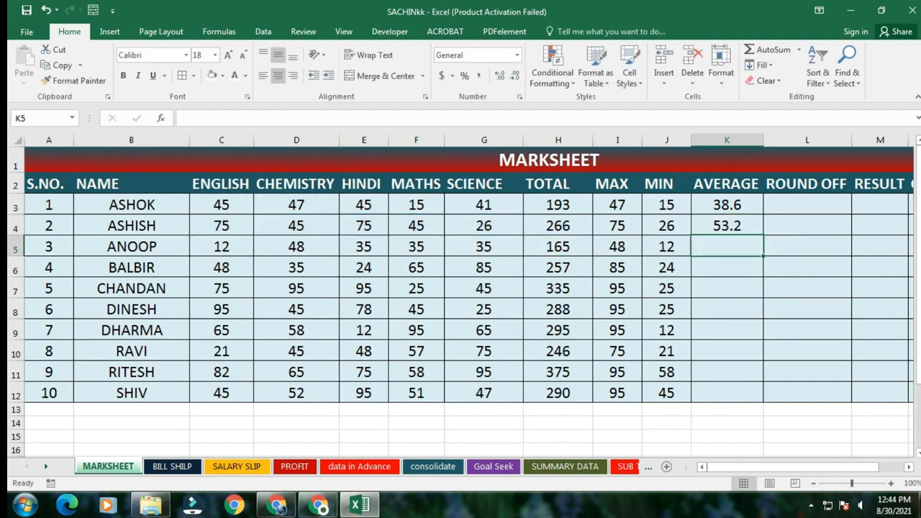
left_click_drag(727, 205, 764, 400)
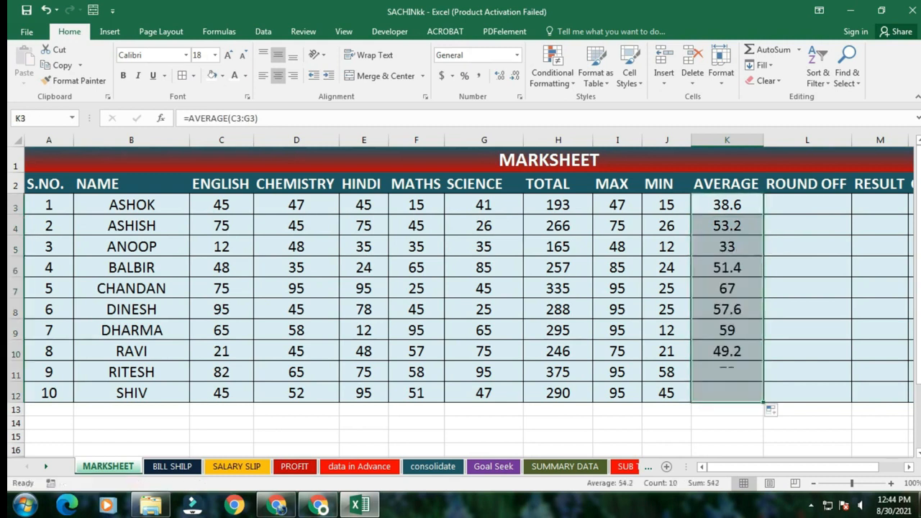
Insert a new column before ROUND OFF, head it PERCENTAGE in L2 and fit the column width to the heading
left_click(806, 183)
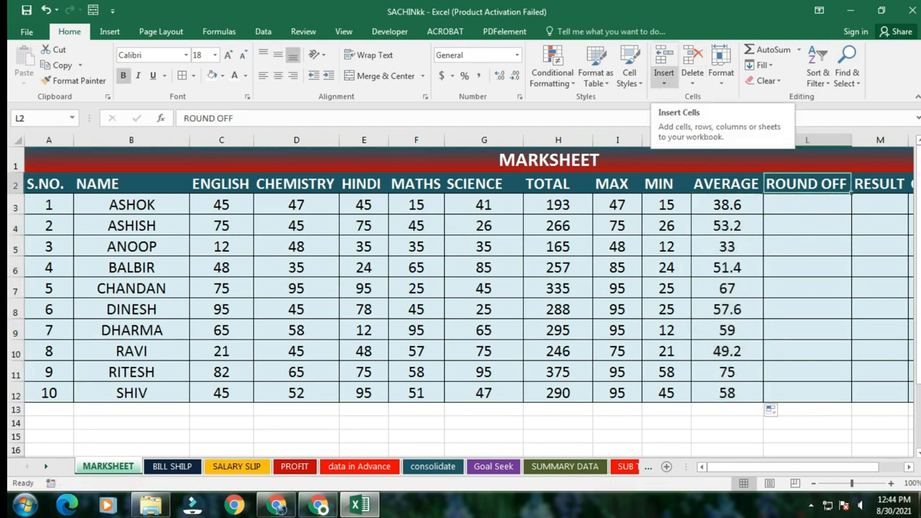
left_click(663, 82)
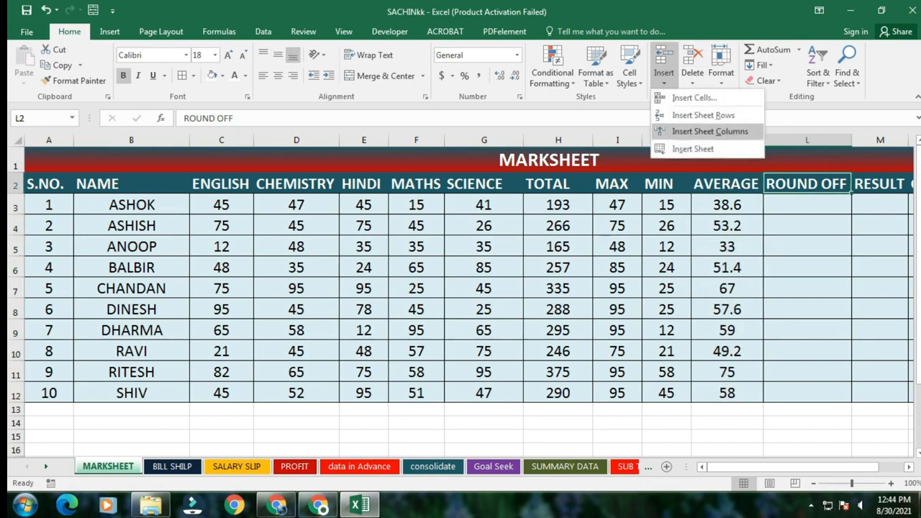
left_click(710, 131)
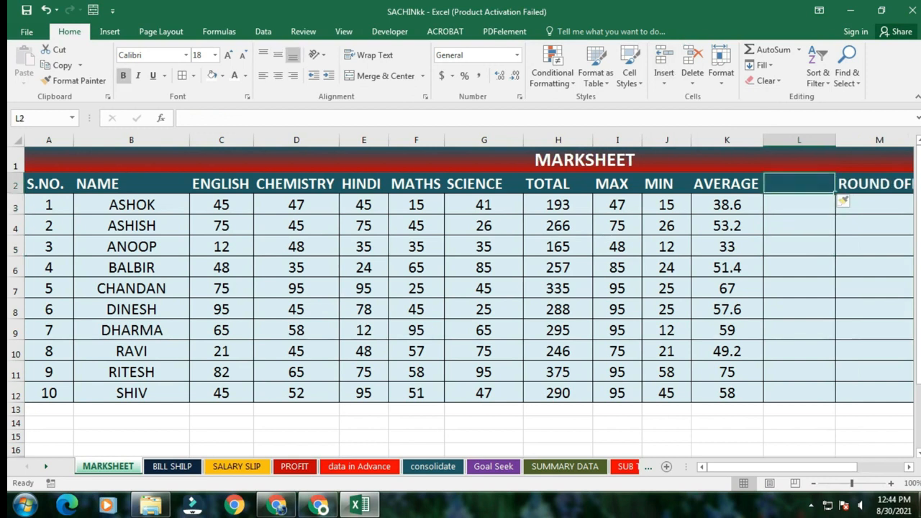
type("PERCENTAGE")
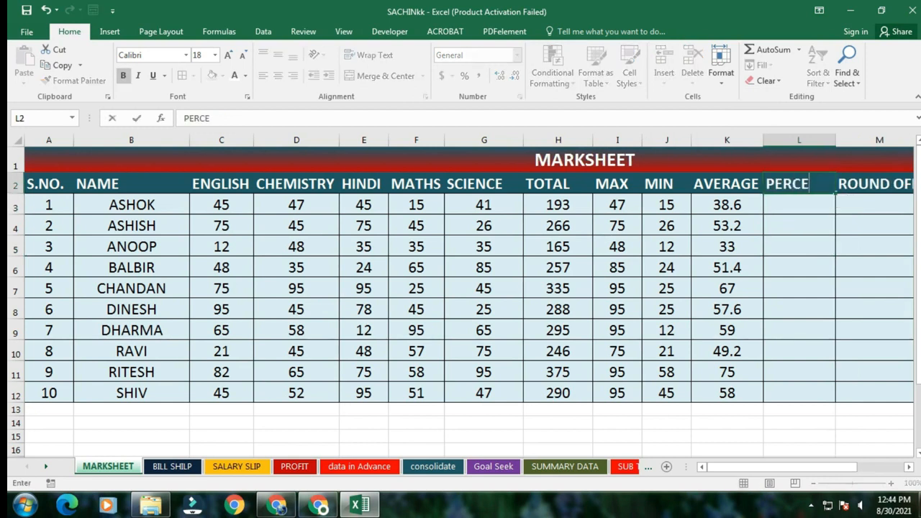
left_click(799, 267)
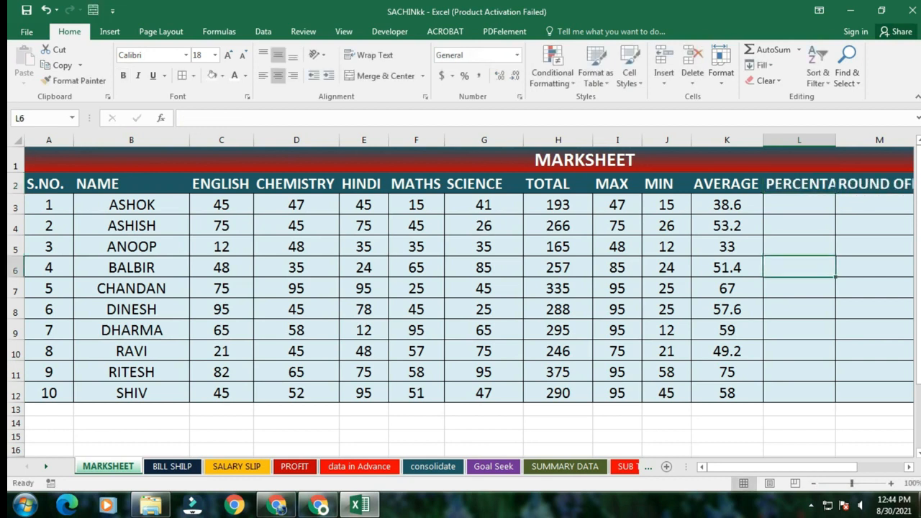
double_click(835, 141)
Enter =H3/5 in L3 to calculate the first student's percentage from the total
key("Up")
key("Up")
key("Up")
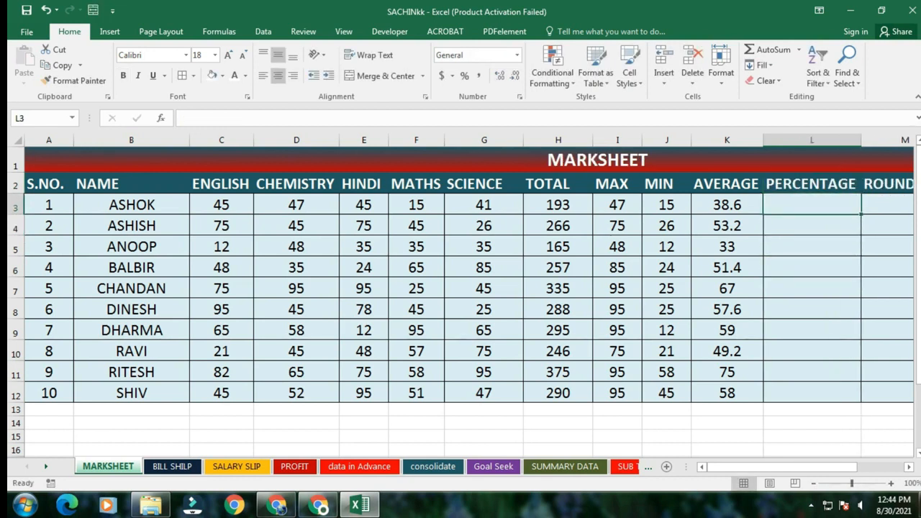
type("=")
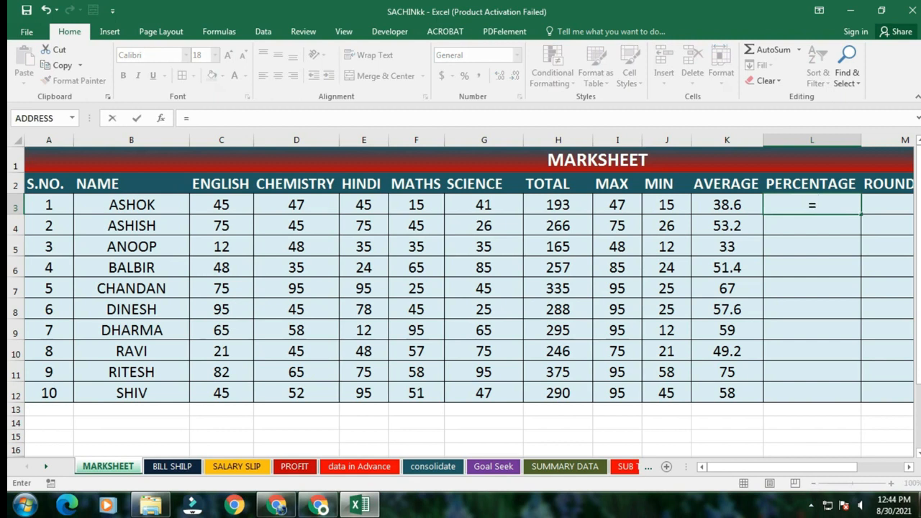
left_click(558, 206)
type("/")
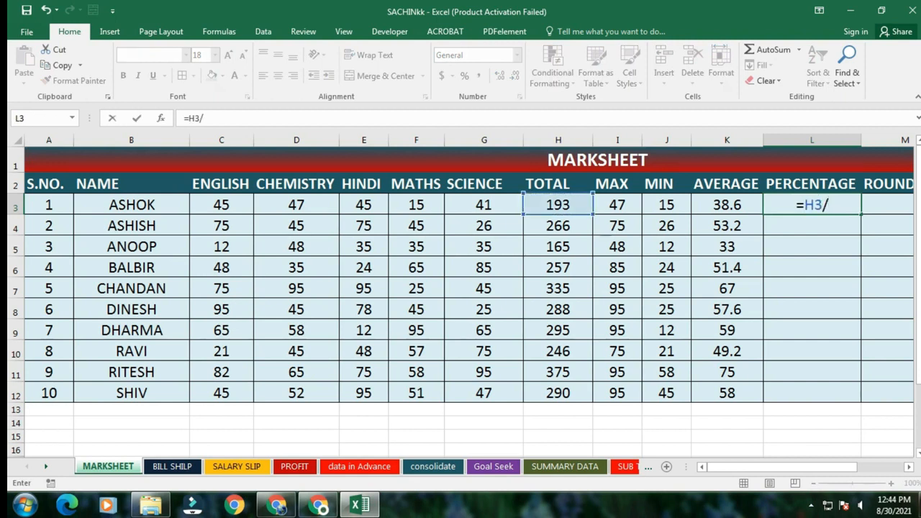
type("5")
key("Return")
Enter =H4/5 in L4 and fill the percentage formula down the column to L12
type("=")
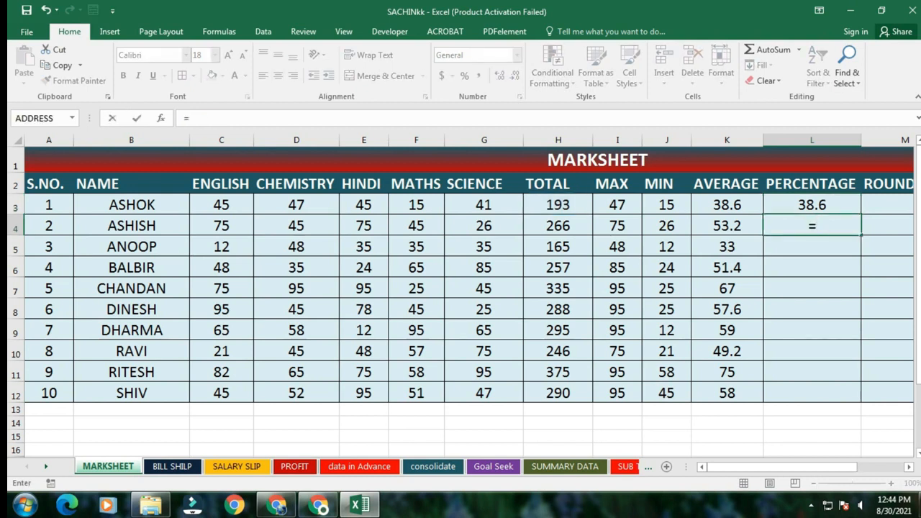
left_click(558, 226)
type("/")
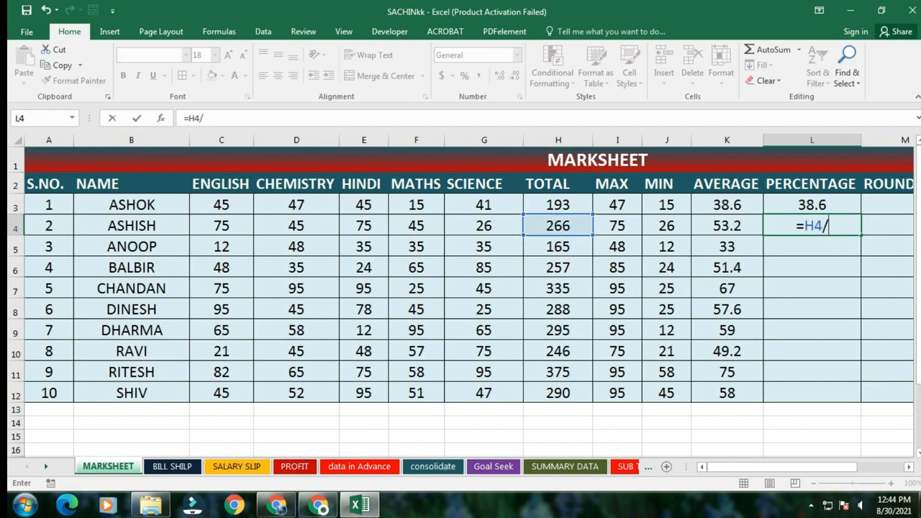
type("5")
key("Return")
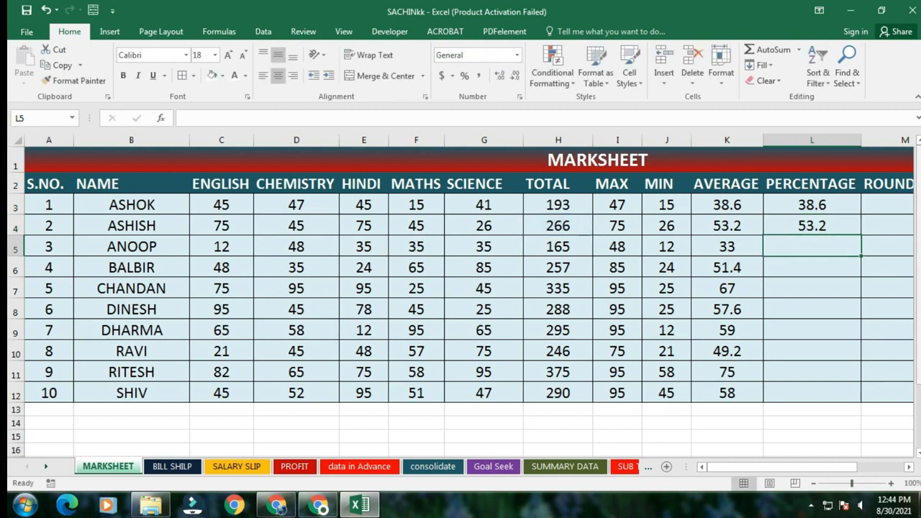
left_click_drag(812, 205, 812, 226)
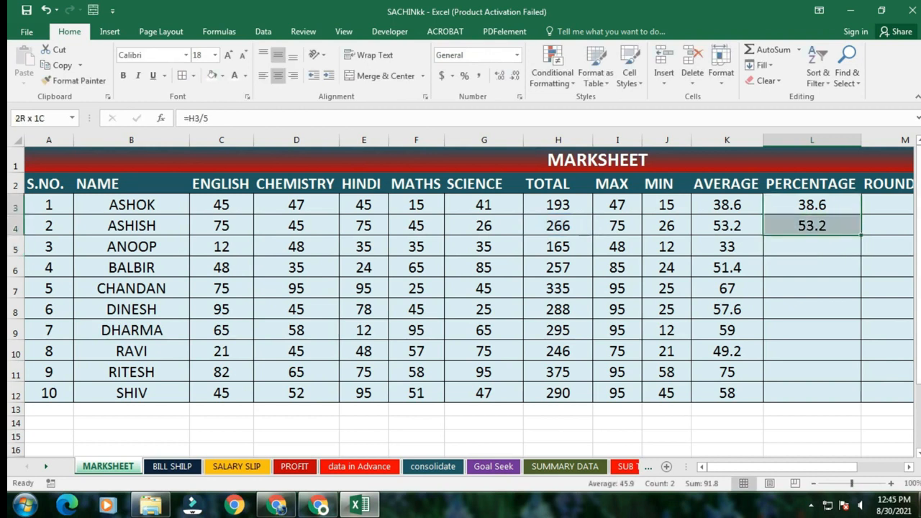
double_click(860, 235)
Enter =ROUND(L3,) in M3 to round off the first student's percentage
left_click_drag(784, 467, 819, 467)
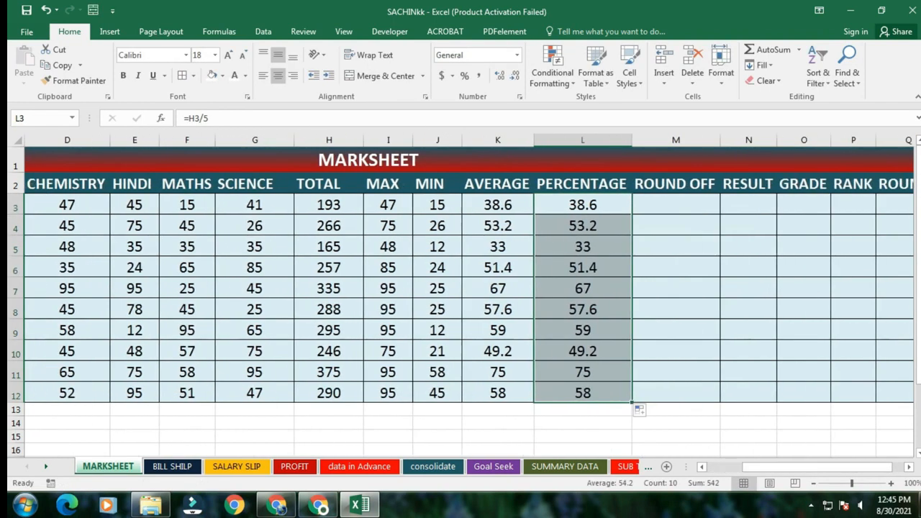
left_click(676, 205)
type("=R")
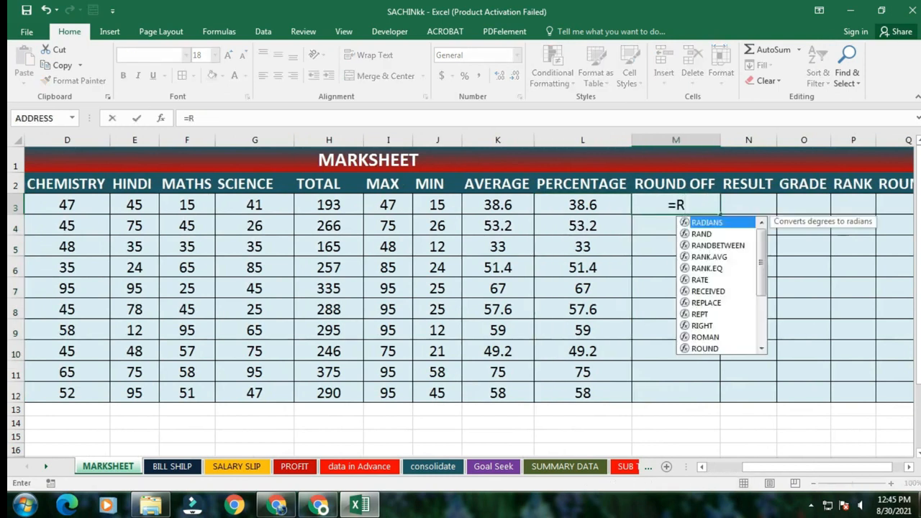
type("OUND")
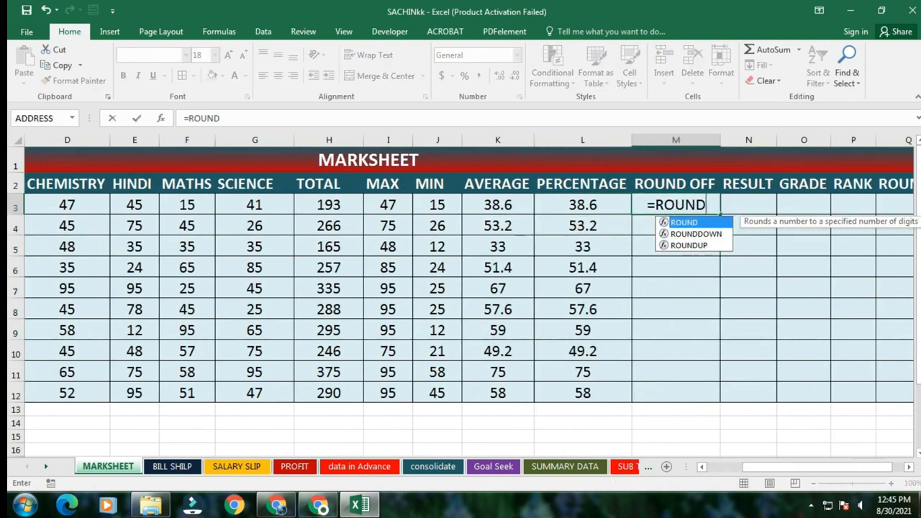
type("(")
left_click(583, 205)
type(",)")
key("Return")
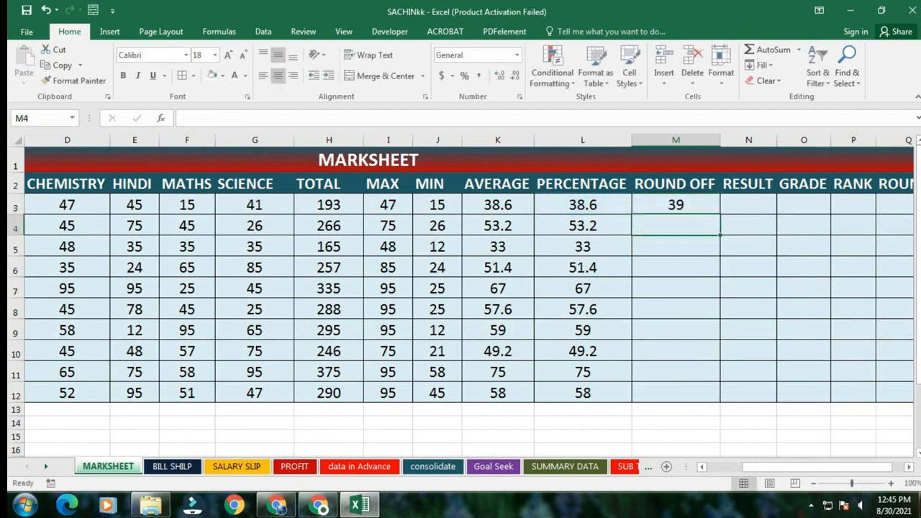
Enter =ROUND(L4,) in M4 and fill the ROUND formula down the column to M12
type("=ROUND")
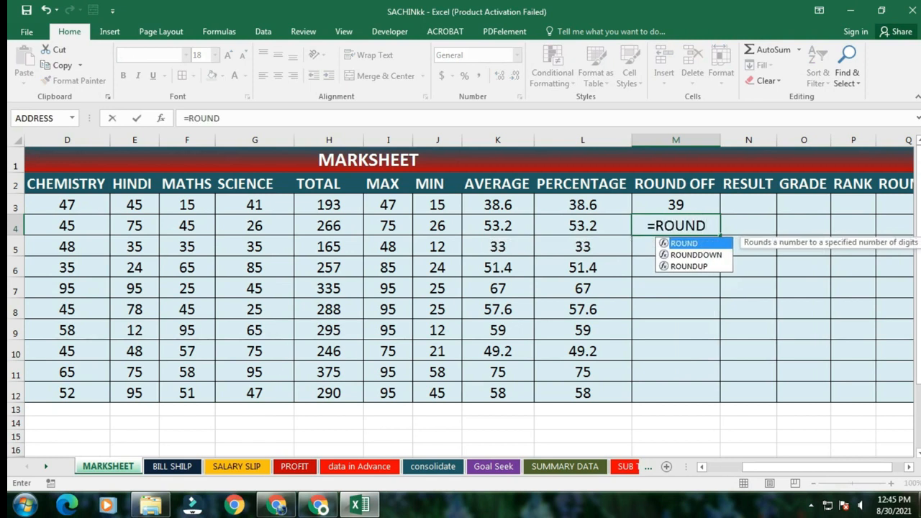
type("(")
key("Left")
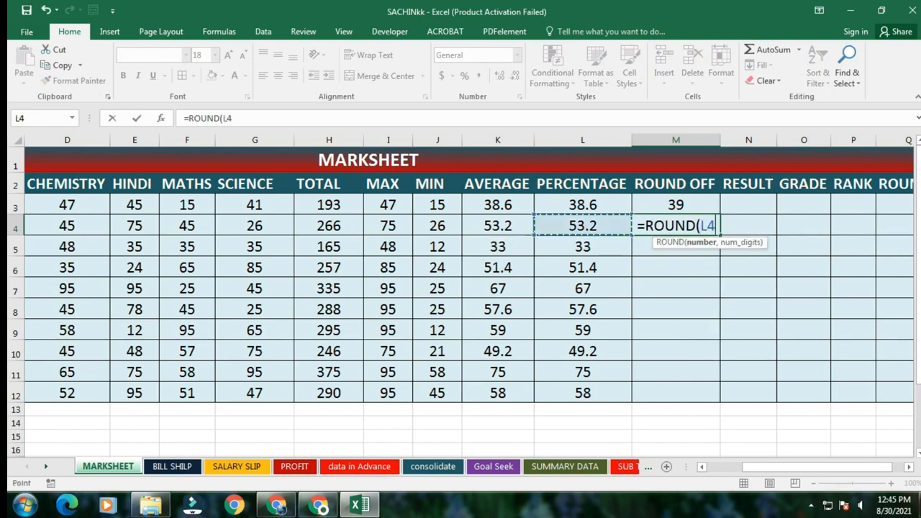
type(",")
type("0)")
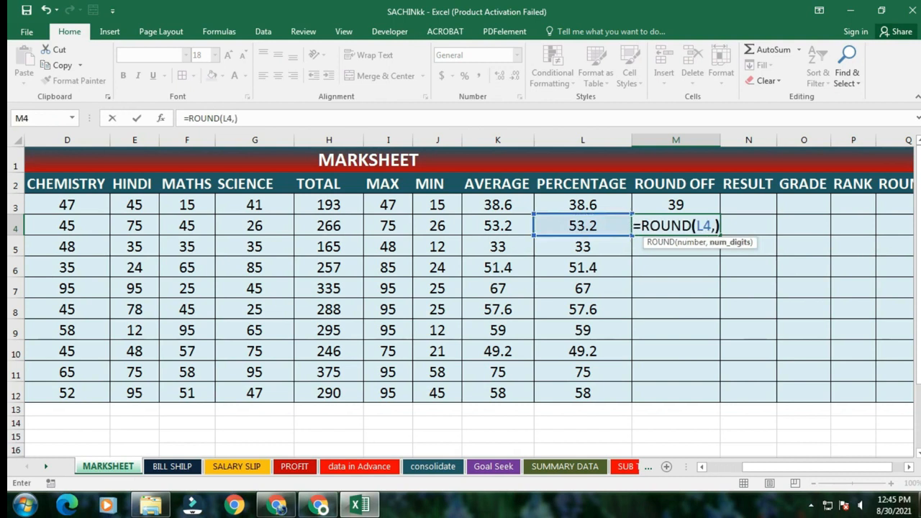
key("Return")
left_click_drag(676, 205, 677, 227)
double_click(720, 236)
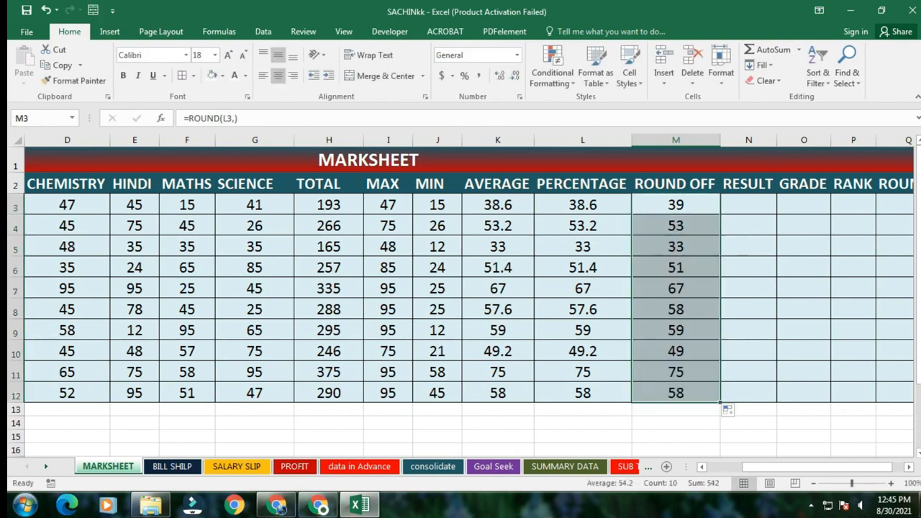
left_click(748, 423)
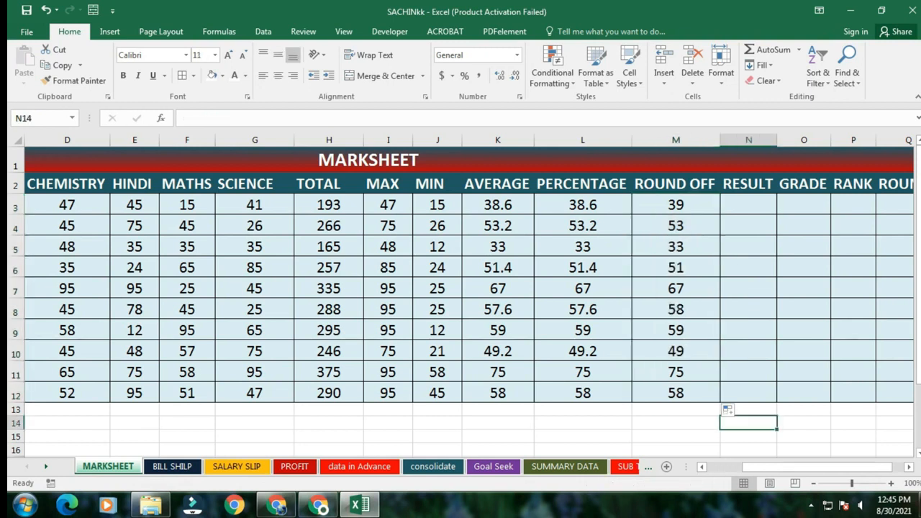
Delete the surplus column Q that follows the RANK column
left_click_drag(817, 467, 826, 467)
left_click_drag(823, 184, 823, 394)
left_click(692, 76)
left_click(739, 130)
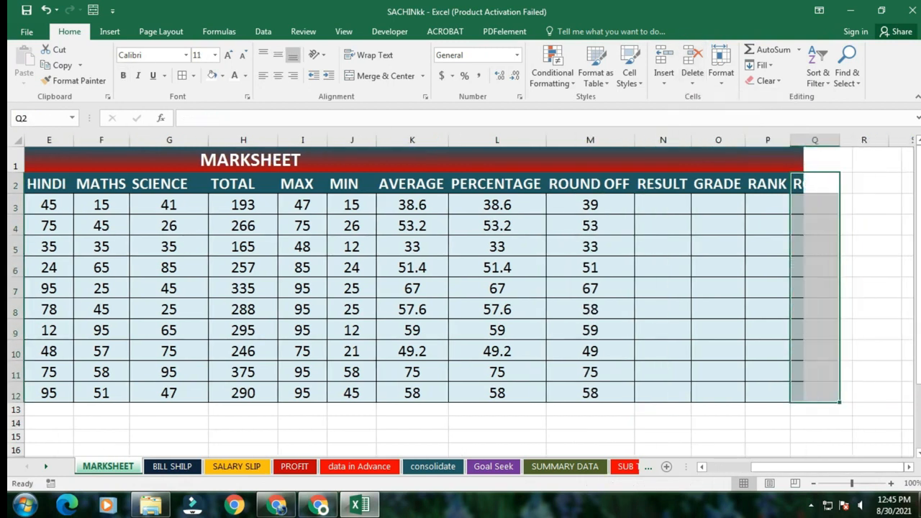
left_click(863, 245)
Enter =IF(M3>=33,"PASS","FAIL") in N3 to give the first student's result
left_click(663, 205)
type("=")
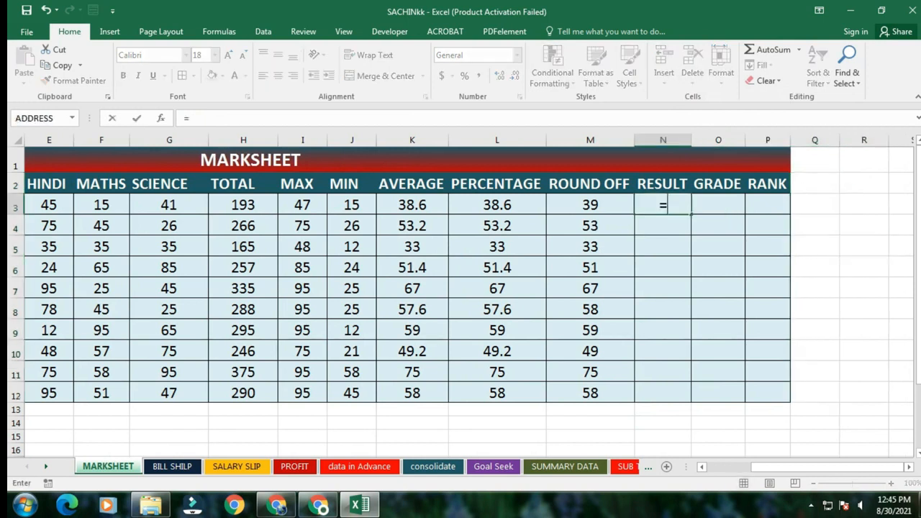
type("IF")
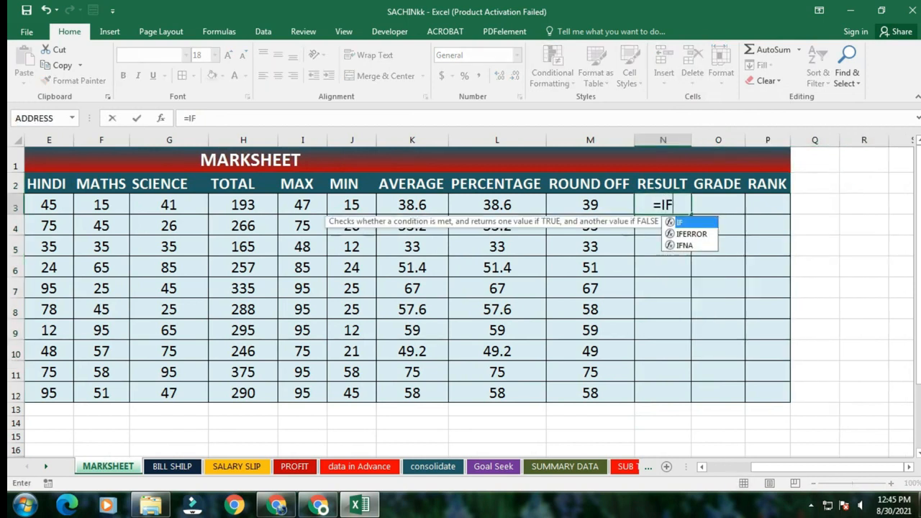
type("(")
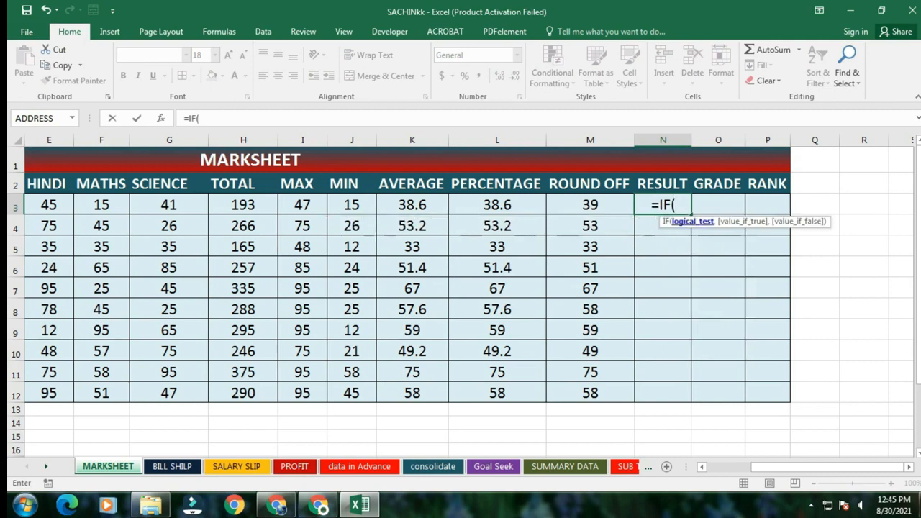
left_click(590, 205)
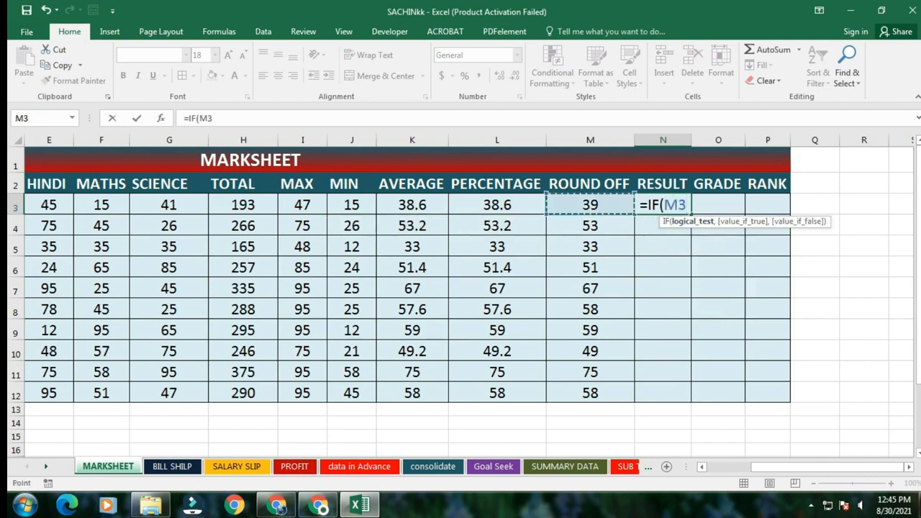
type(">")
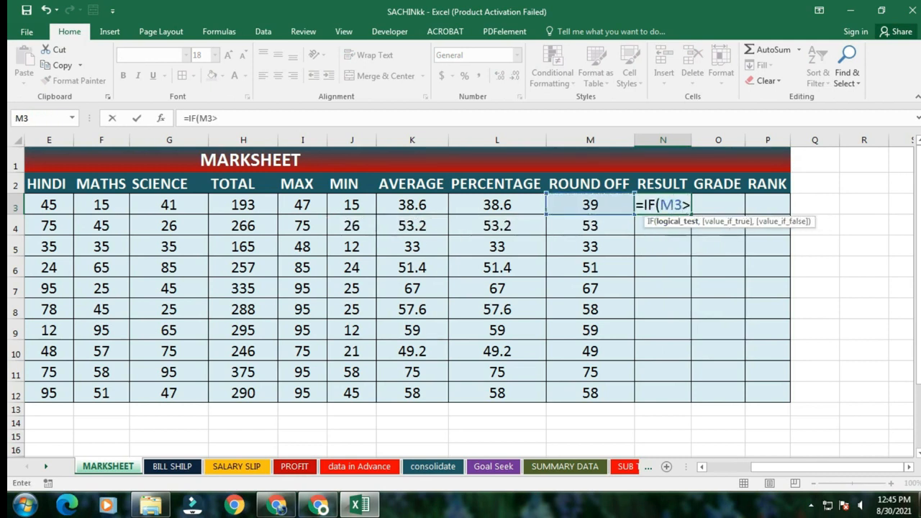
type("=")
type("33")
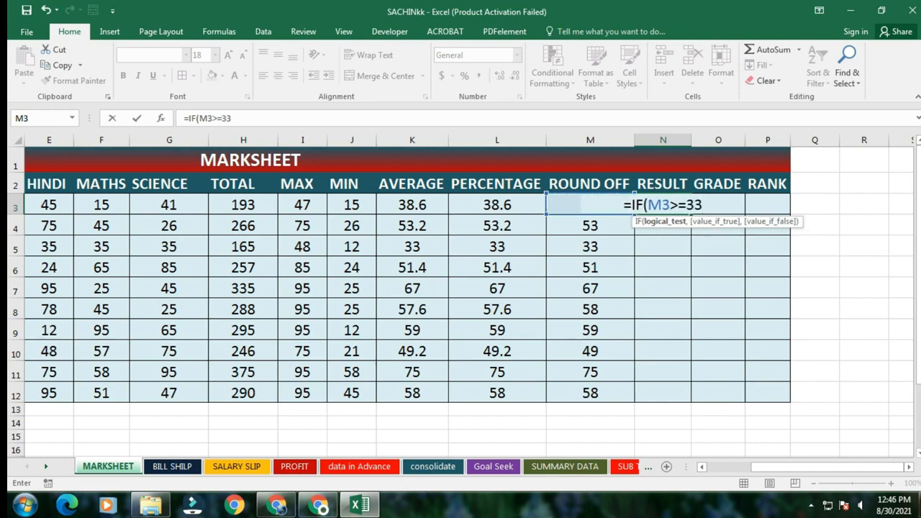
type(",\"PAS")
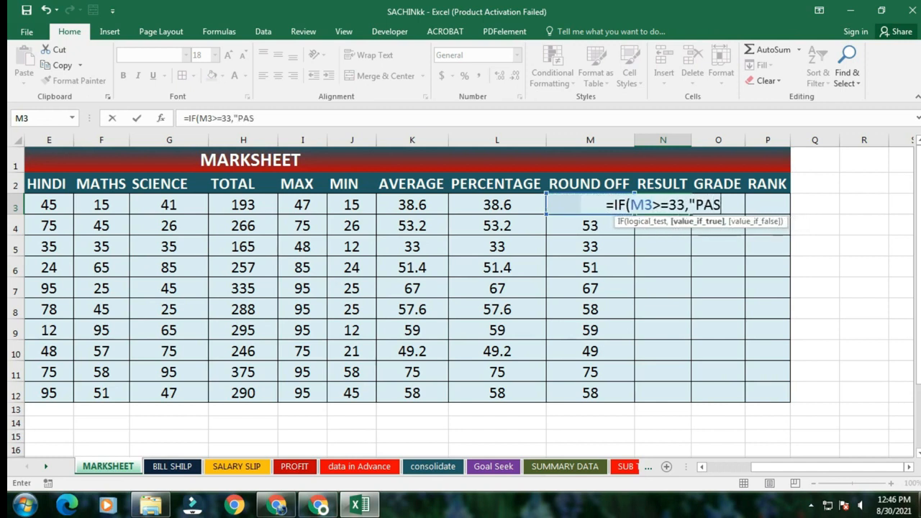
type("S\",\"FAIL")
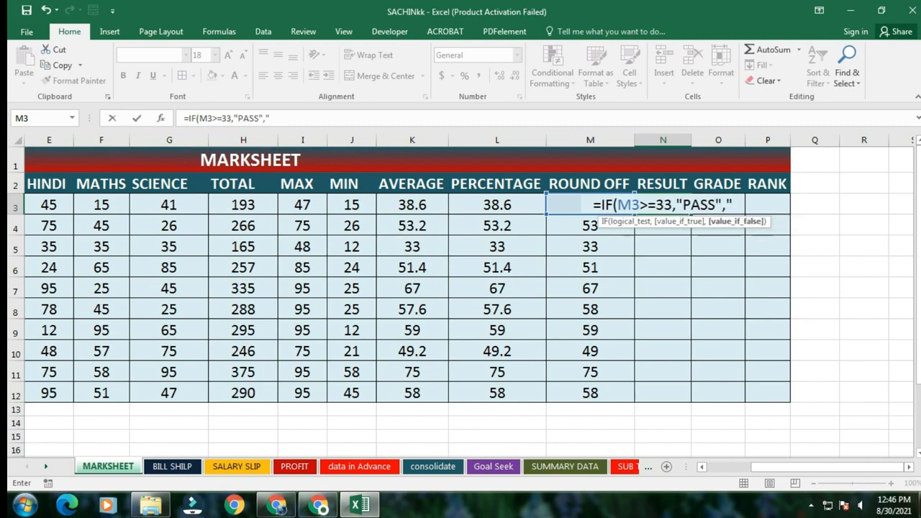
type("\")")
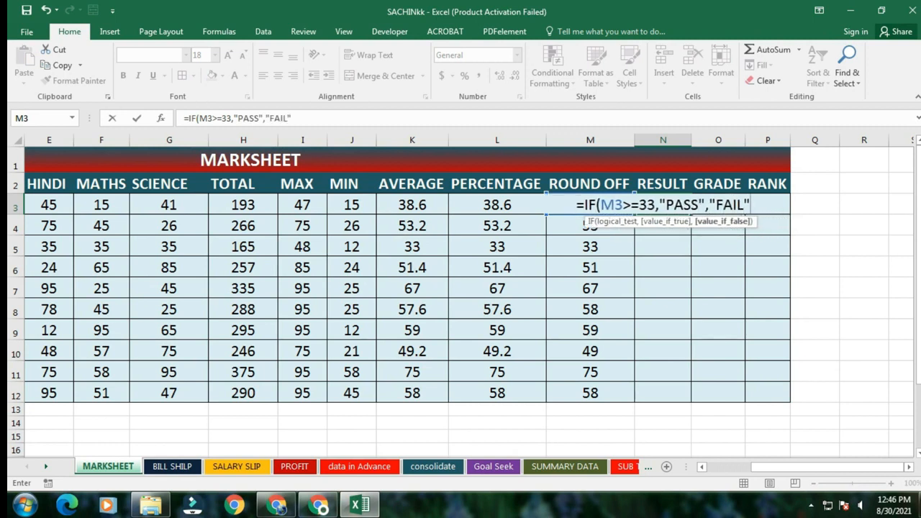
key("Return")
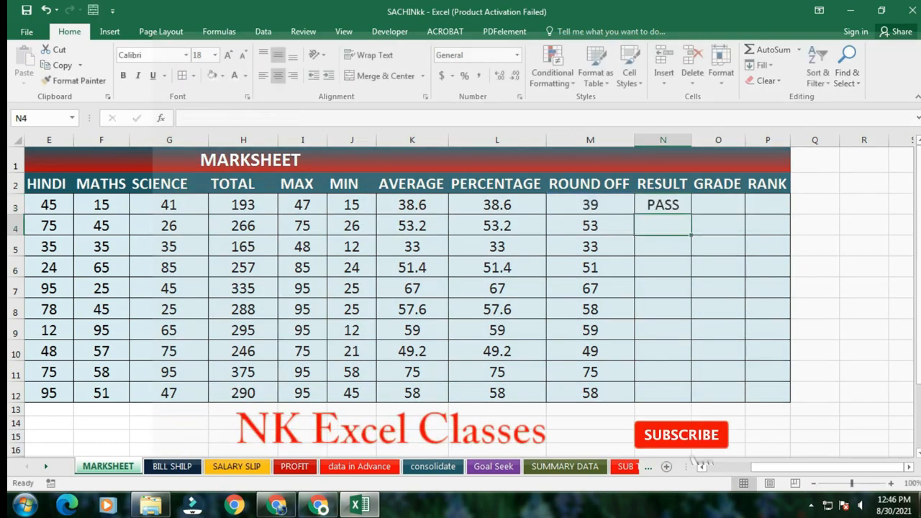
Enter =IF(M4>=33,"PASS","FAIL") in N4 and fill the result formula down the column to N12
type("=")
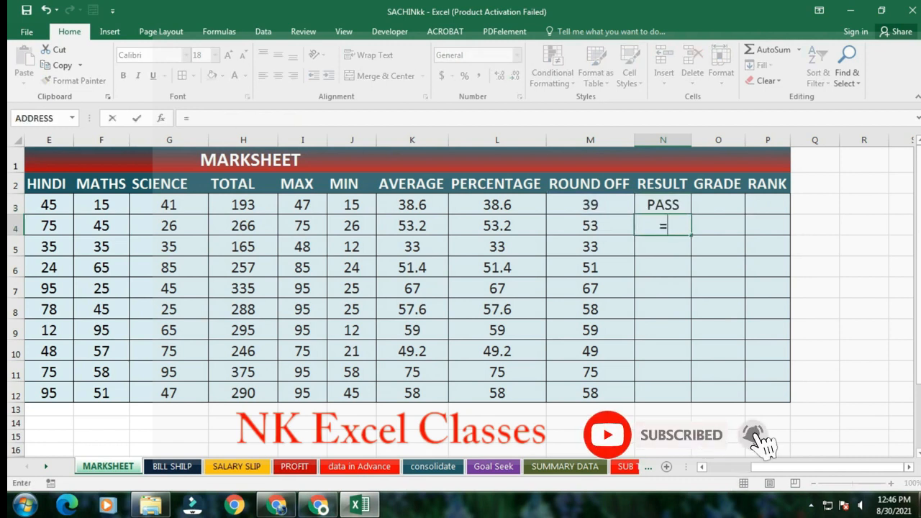
type("IF(")
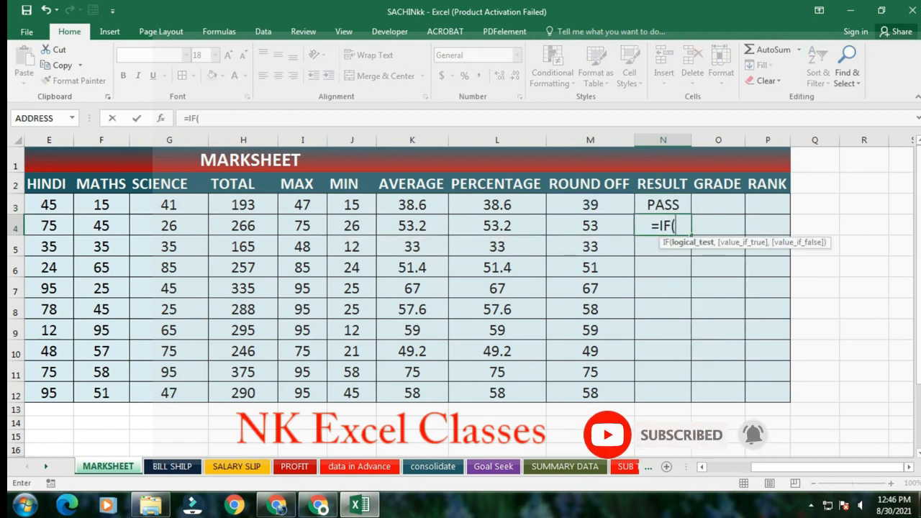
key("Left")
type(">=")
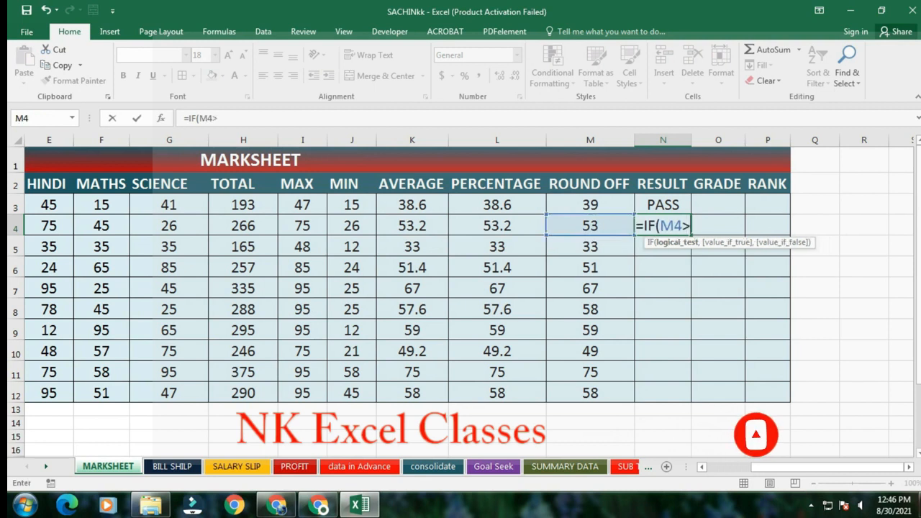
type("33,\"PASS\",\"FAIL\")")
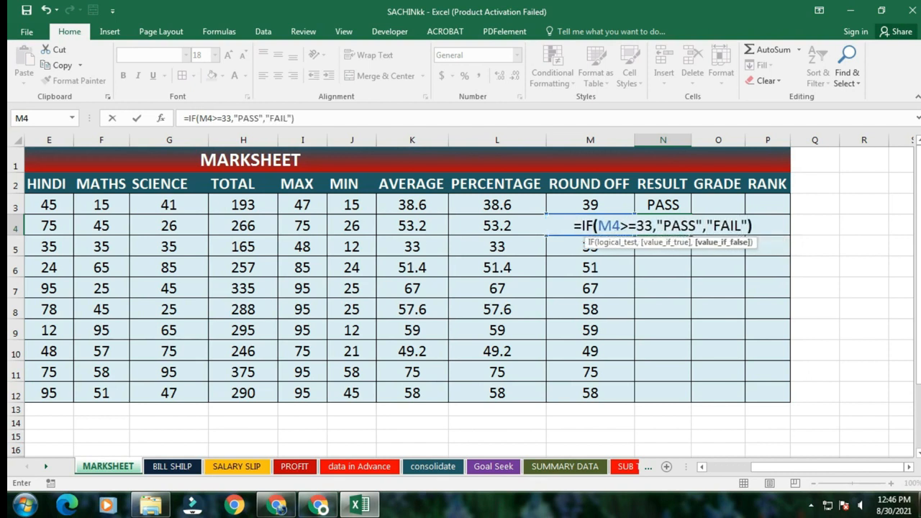
key("Return")
left_click_drag(662, 205, 673, 395)
left_click(663, 422)
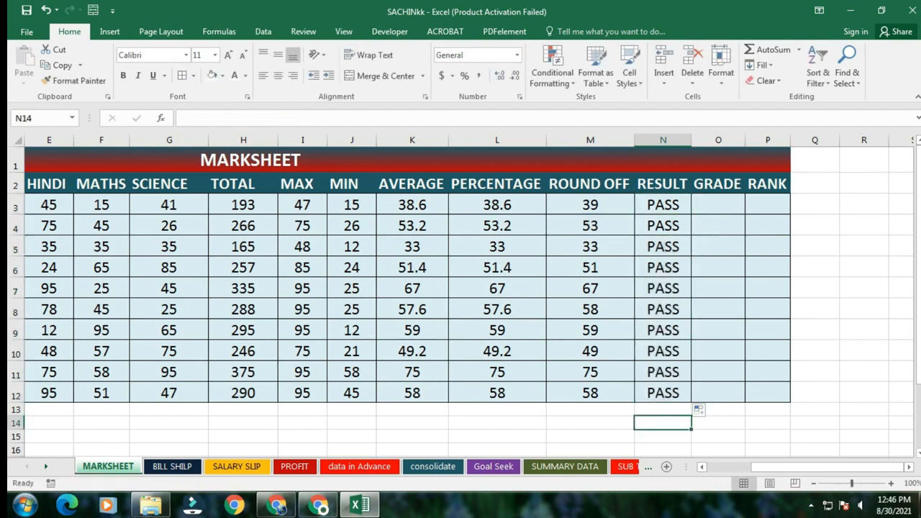
Set the row 9 marks to 12 in Science, 23 in Maths, 10 in Hindi, 6 in Chemistry and 13 in English
left_click(169, 330)
type("12")
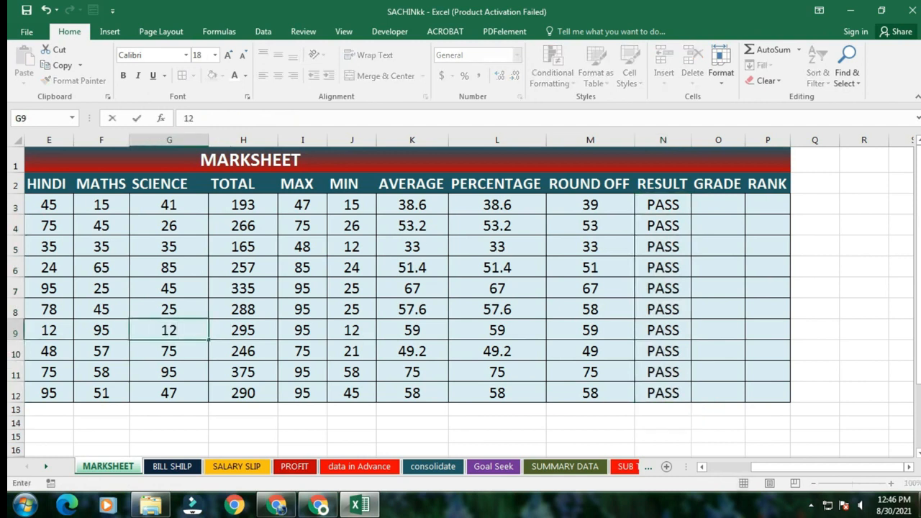
key("Left")
type("2")
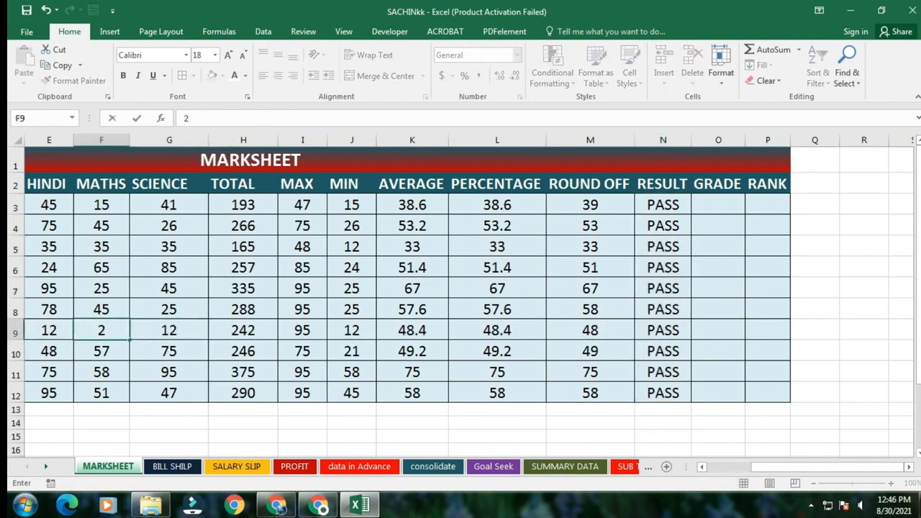
type("3")
key("Left")
type("10")
key("Left")
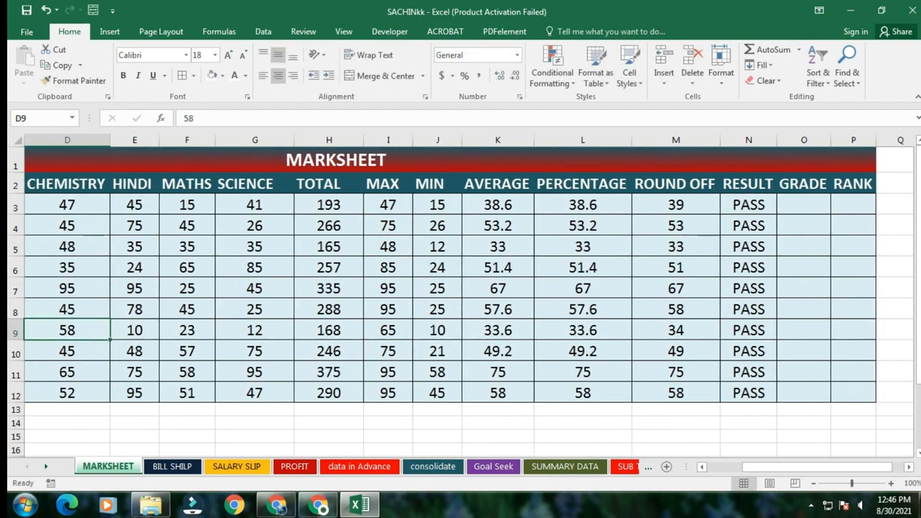
type("6")
key("Left")
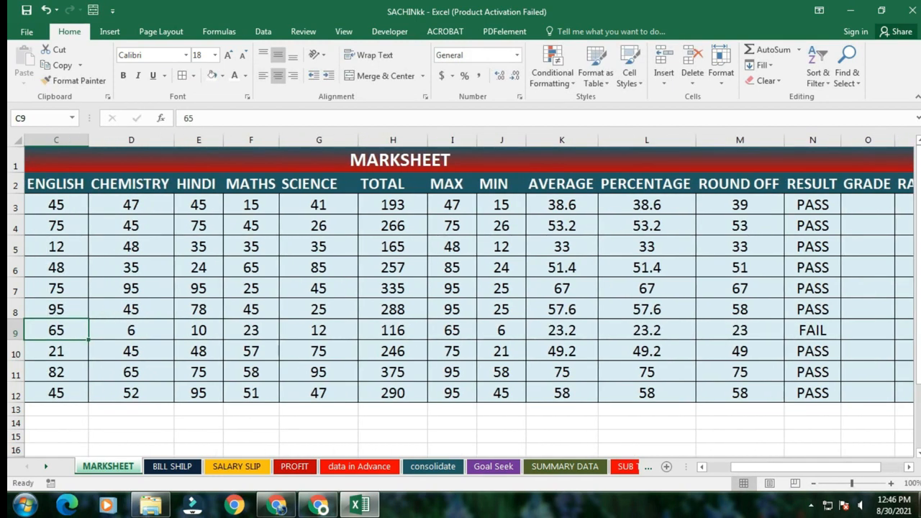
type("13")
key("Left")
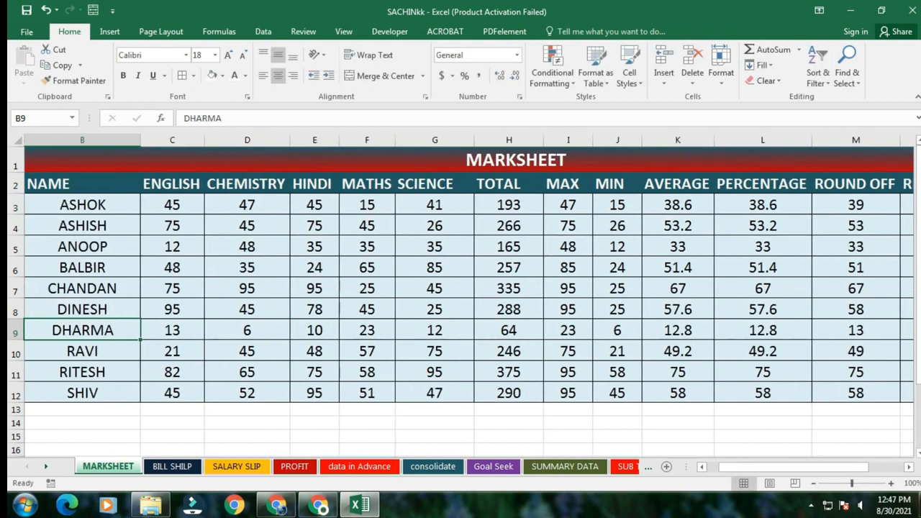
Begin a nested grade formula in O3 with =IF(M3>80,"A",IF(M3>
left_click_drag(770, 467, 794, 467)
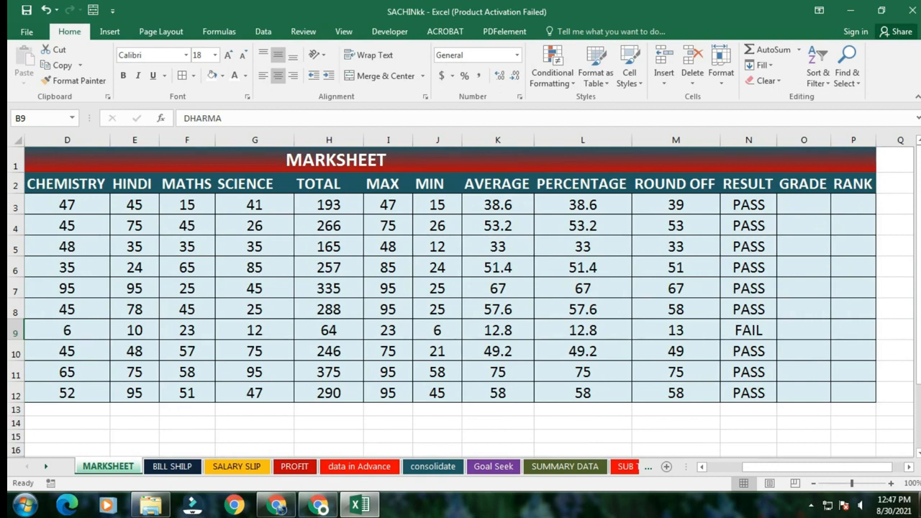
left_click_drag(806, 467, 816, 467)
left_click(719, 205)
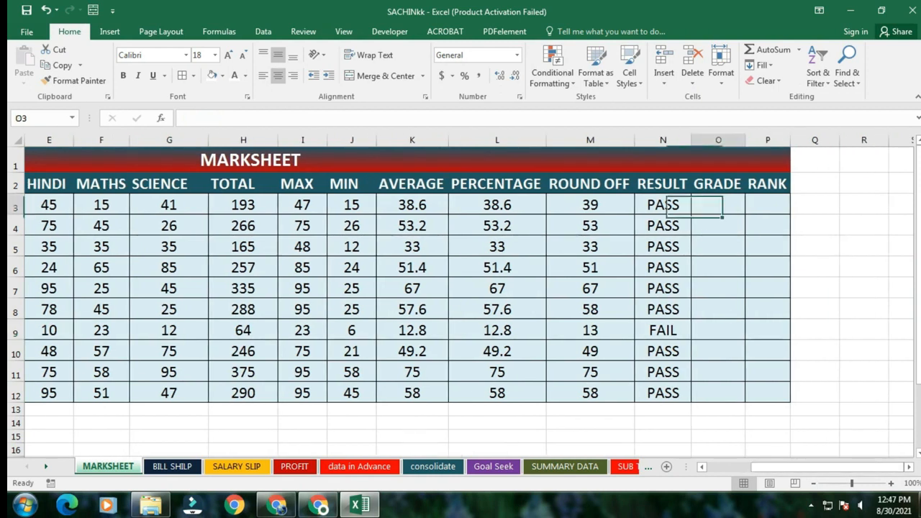
type("=I")
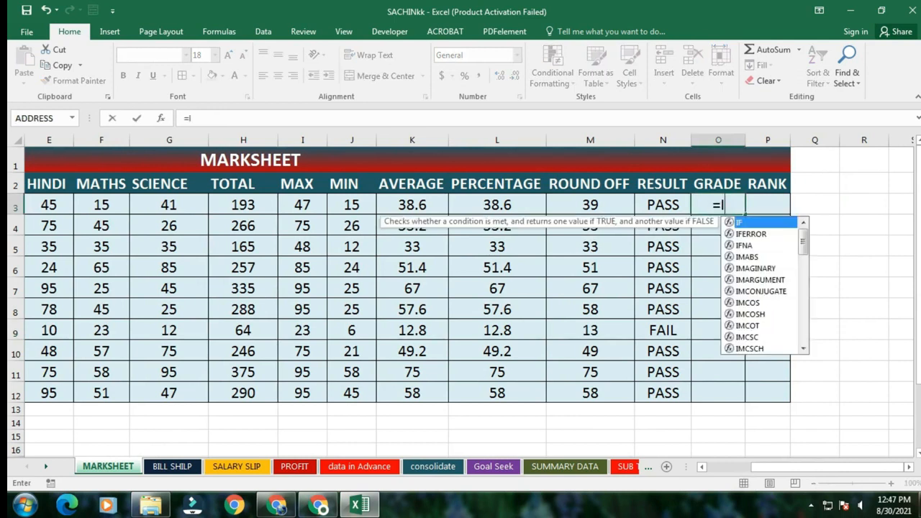
type("F(")
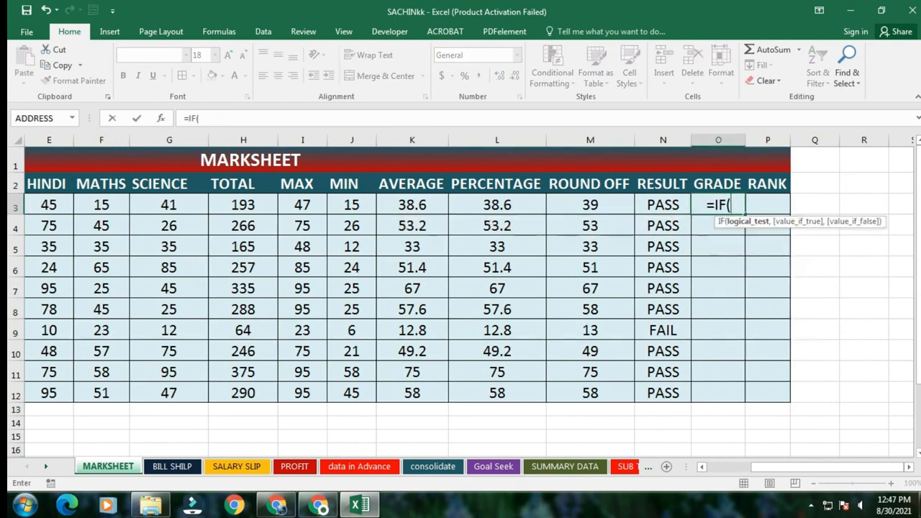
left_click(590, 205)
type(">")
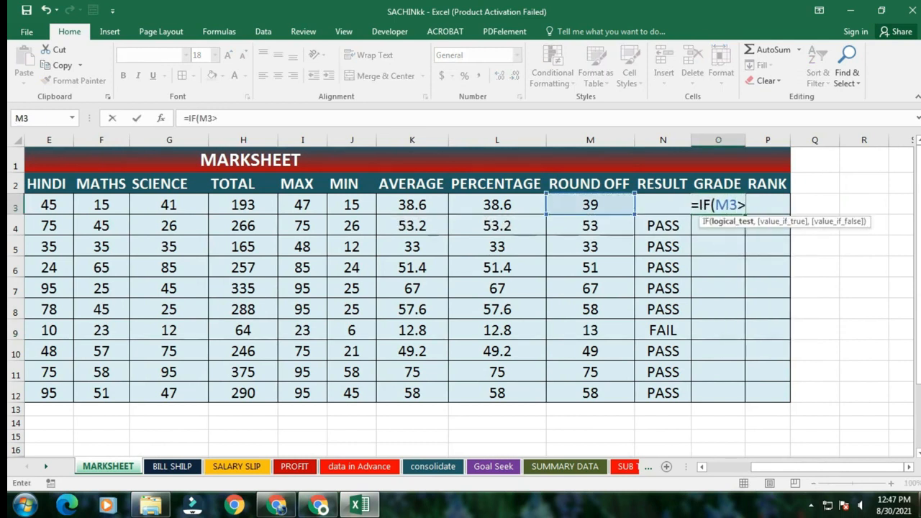
type("80,\"")
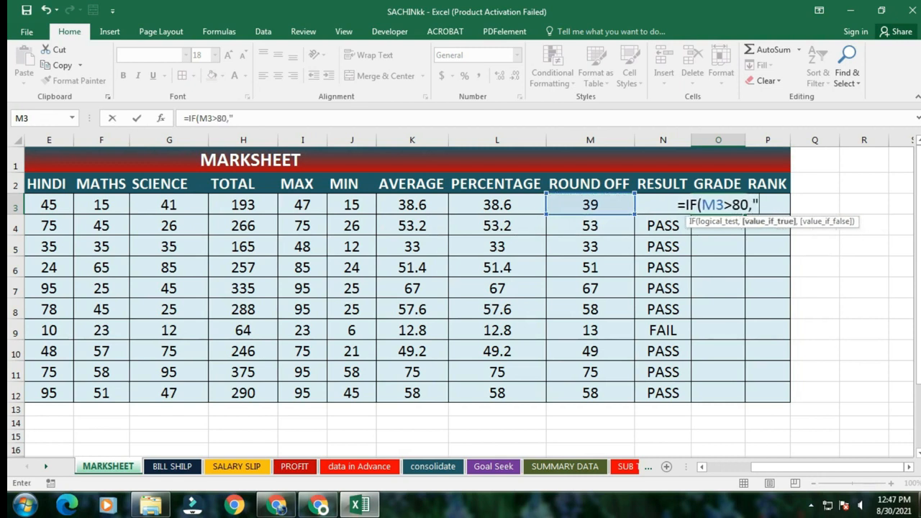
type("A")
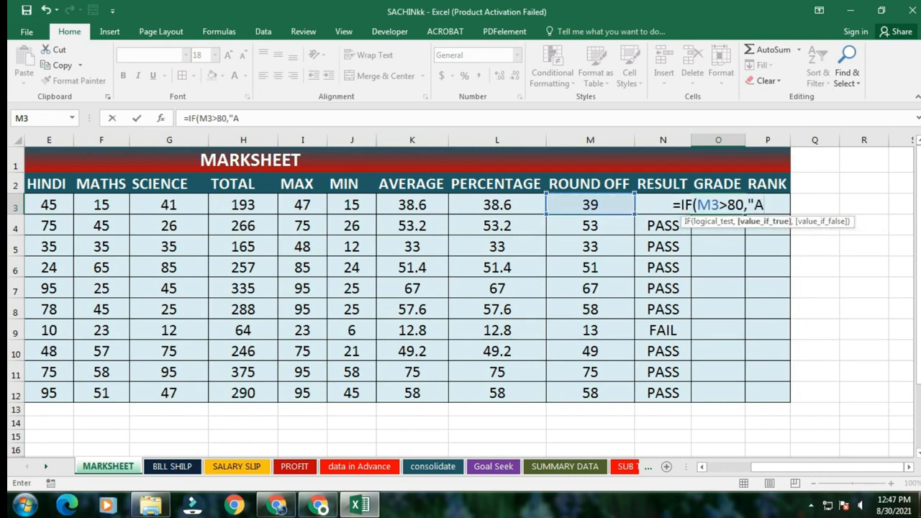
type("\",IF(")
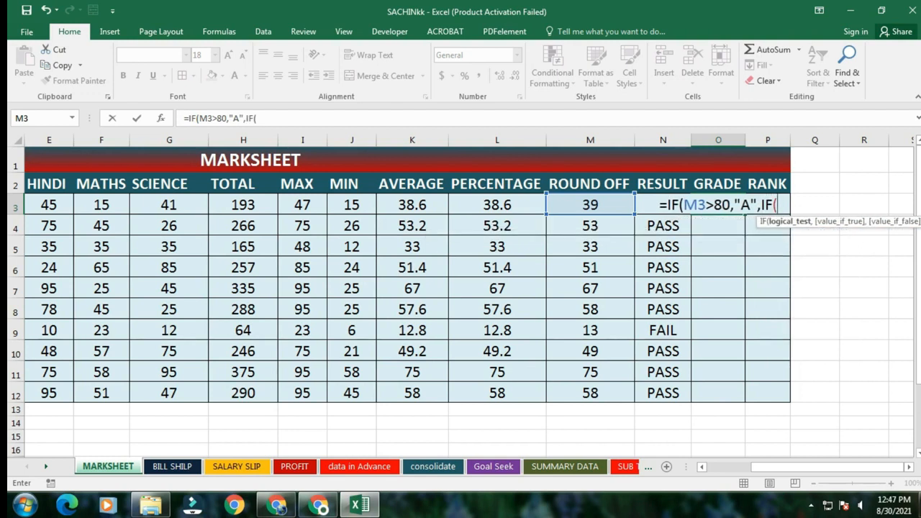
left_click(590, 205)
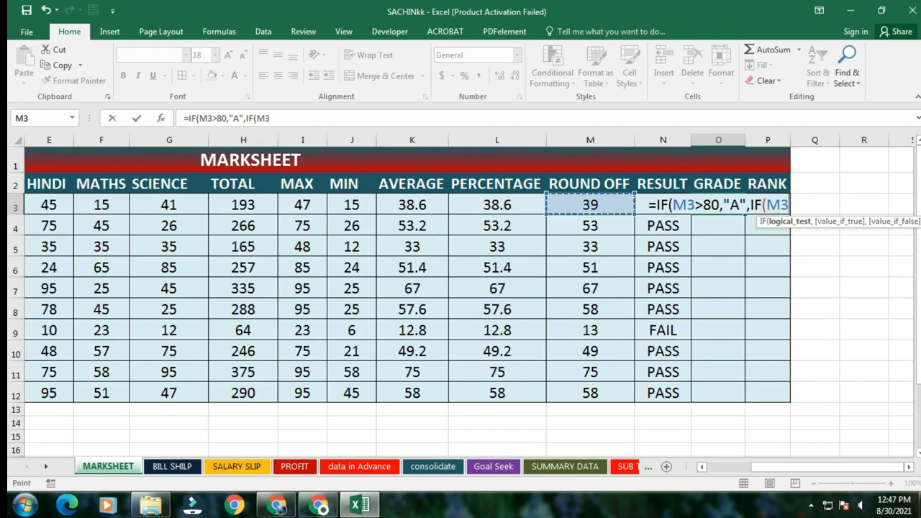
type(">")
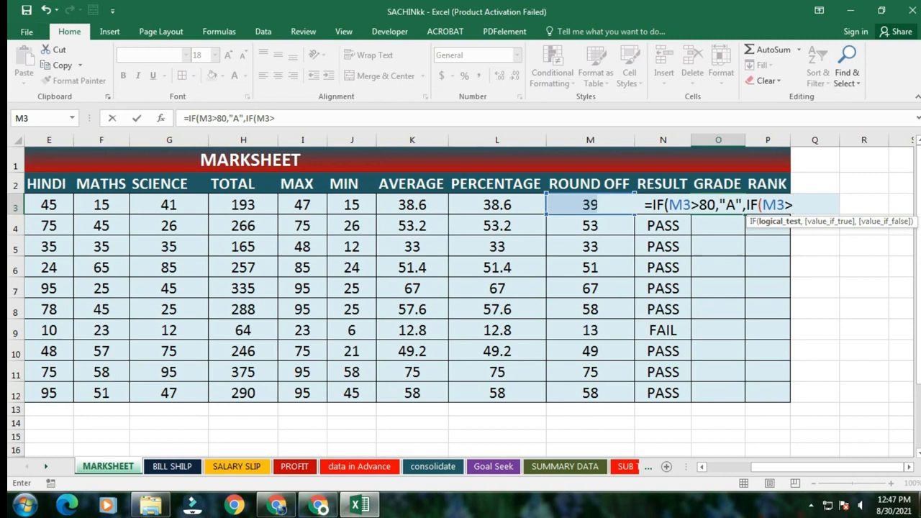
Correct the first condition of the O3 grade formula to M3>=85
left_click(227, 118)
key("BackSpace")
type("5")
key("Left")
type("=")
key("Right")
key("Right")
key("Right")
key("Right")
key("Right")
key("Right")
key("Right")
key("Right")
key("Right")
key("Right")
key("Right")
key("Right")
key("Right")
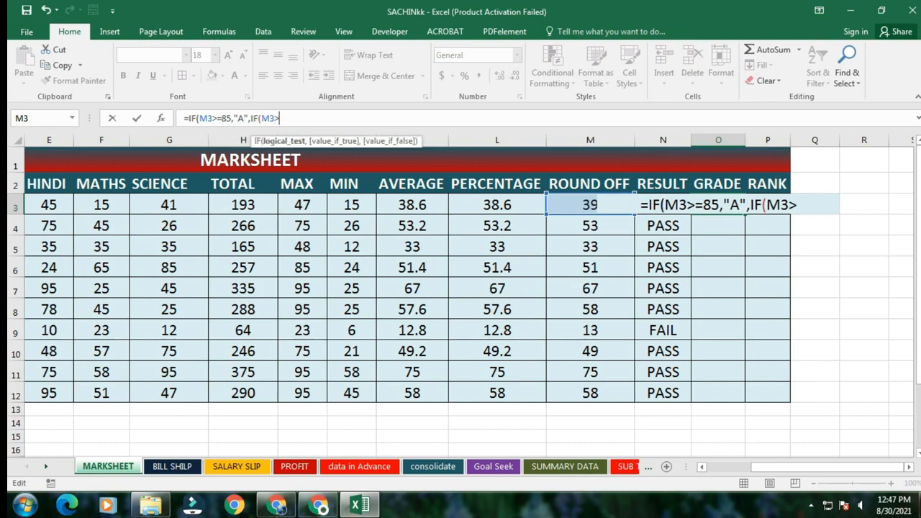
Complete the second condition of the O3 grade formula as M3>=75 returning "B"
type("+")
key("BackSpace")
type("=75,")
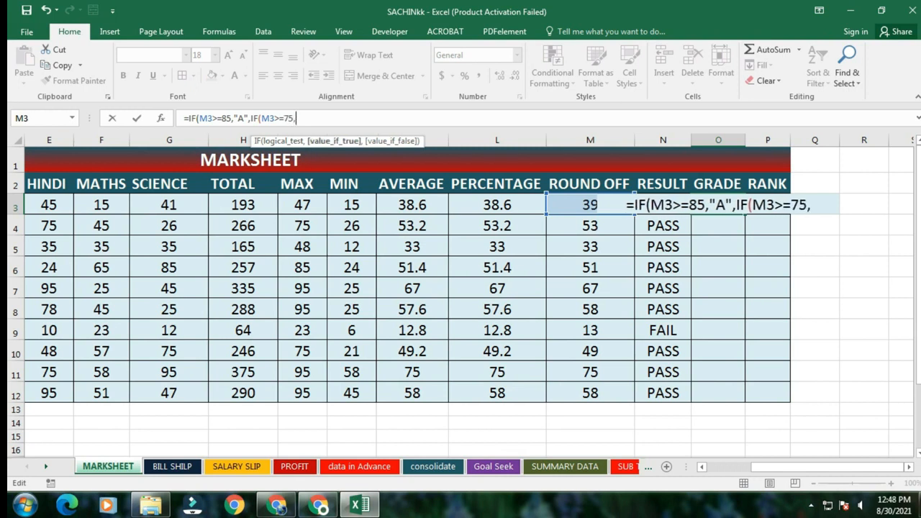
type("\"")
type("B")
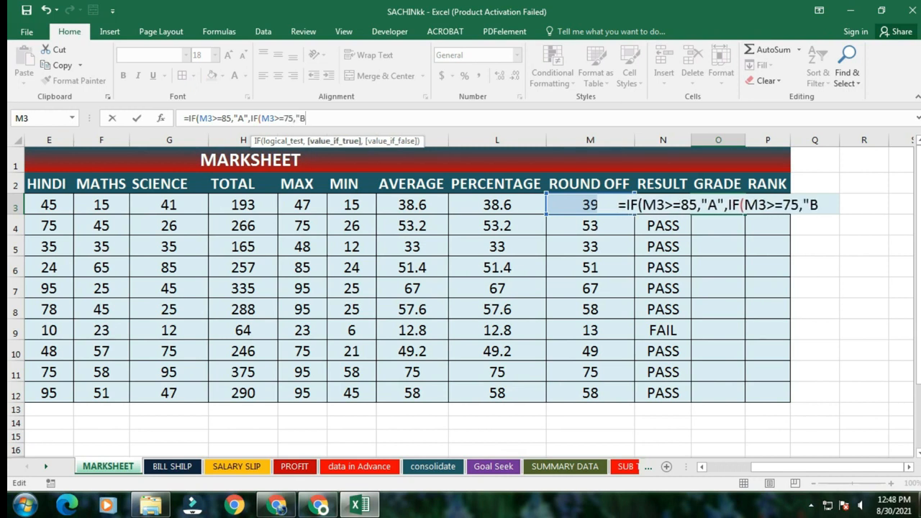
Add a third nested condition to the O3 grade formula: IF(M3>=55,"C"
type("\",IF")
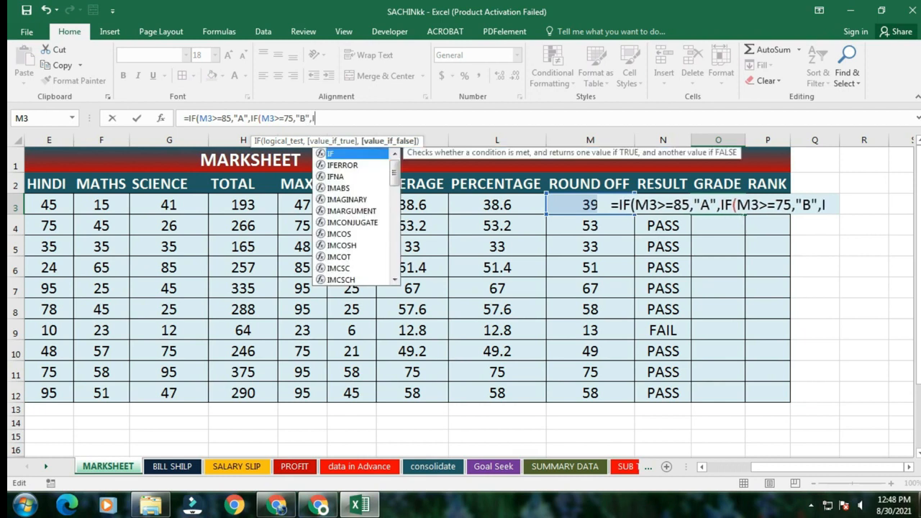
type("(")
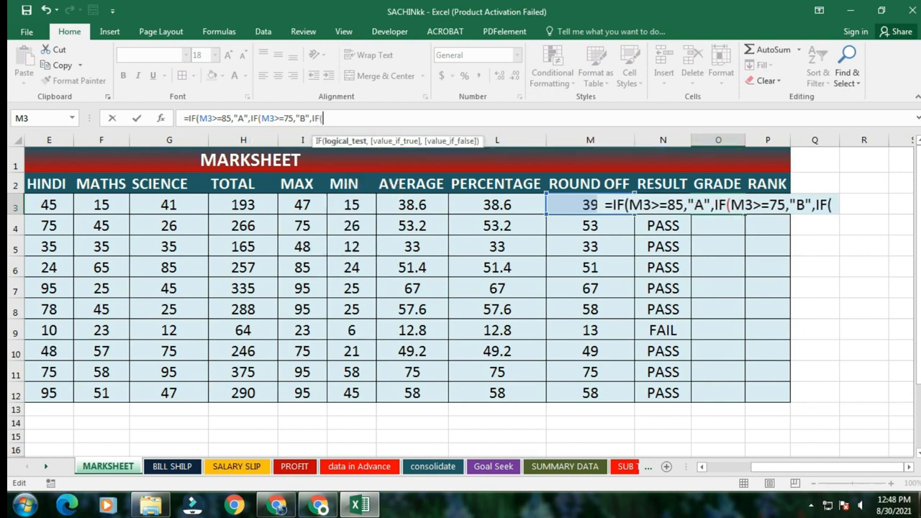
left_click(574, 205)
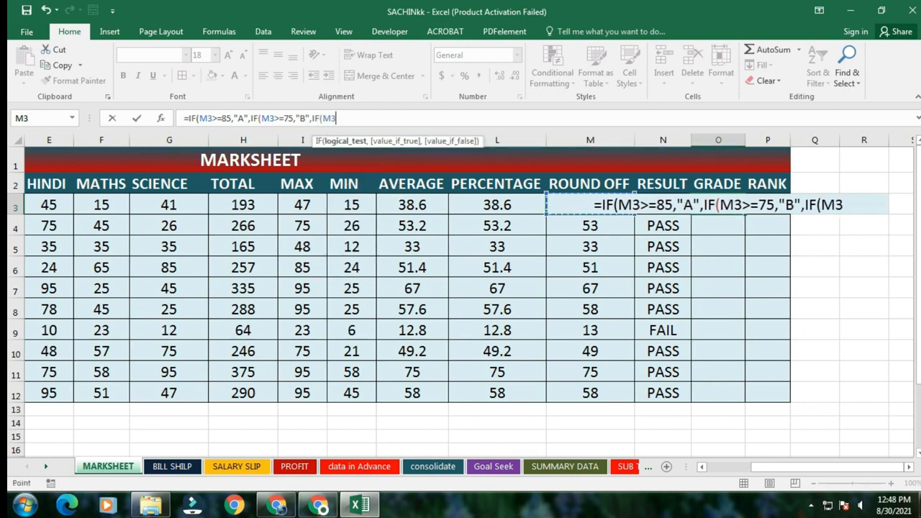
type(">")
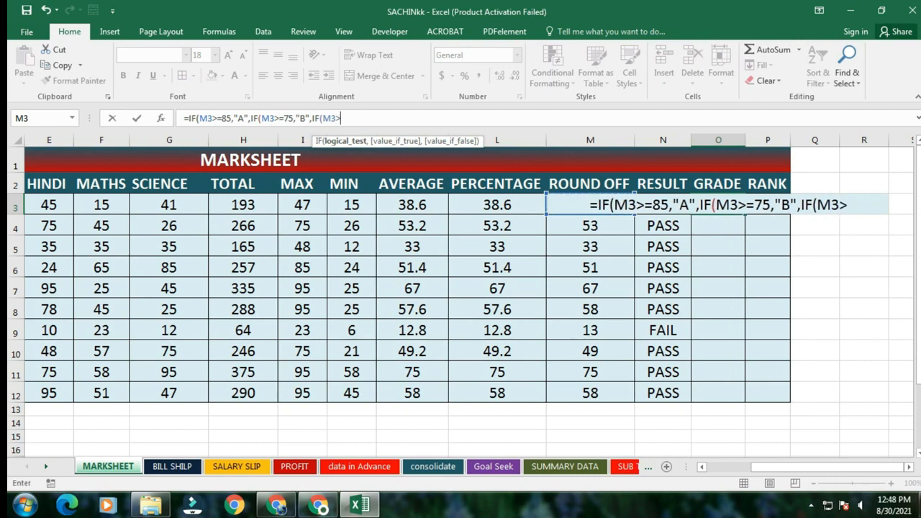
type("=")
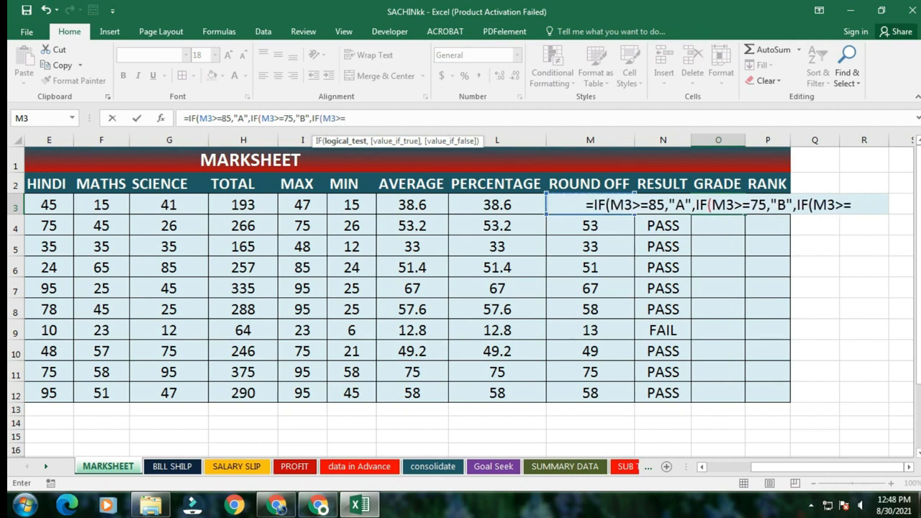
type("55,\"C\"")
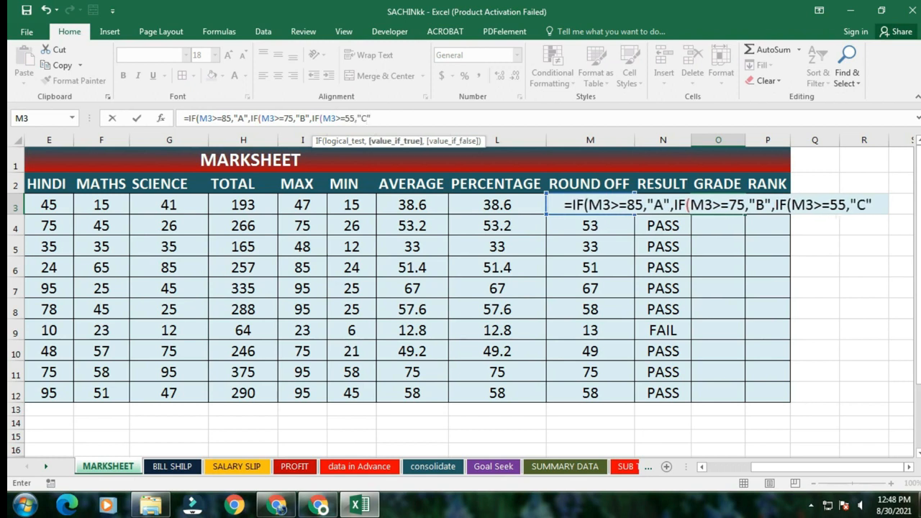
Finish the O3 grade formula with IF(M3>=33,"D","E"), close all nested IFs and enter it
type(",ID")
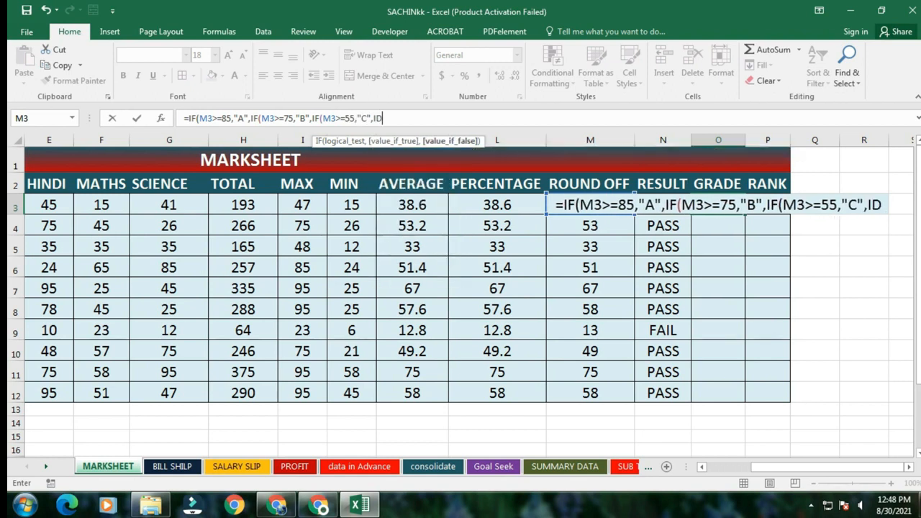
key("BackSpace")
type("F(")
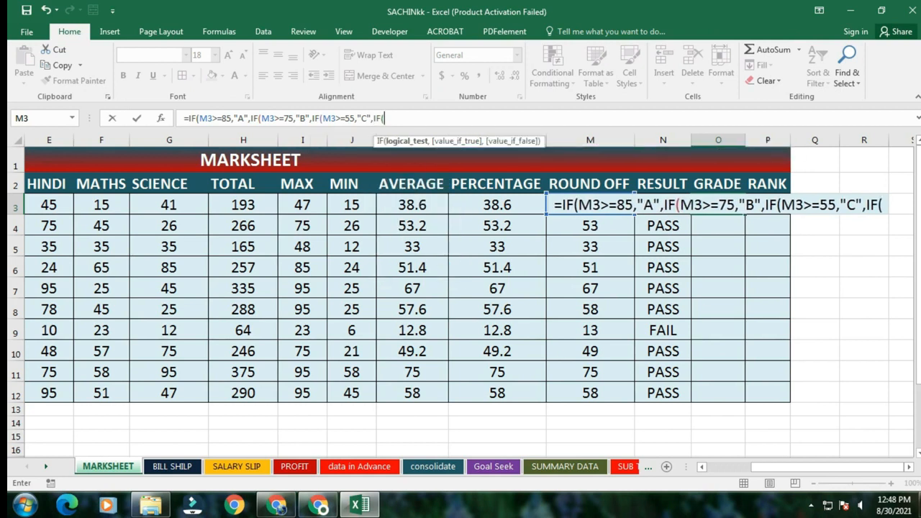
key("Left")
key("Right")
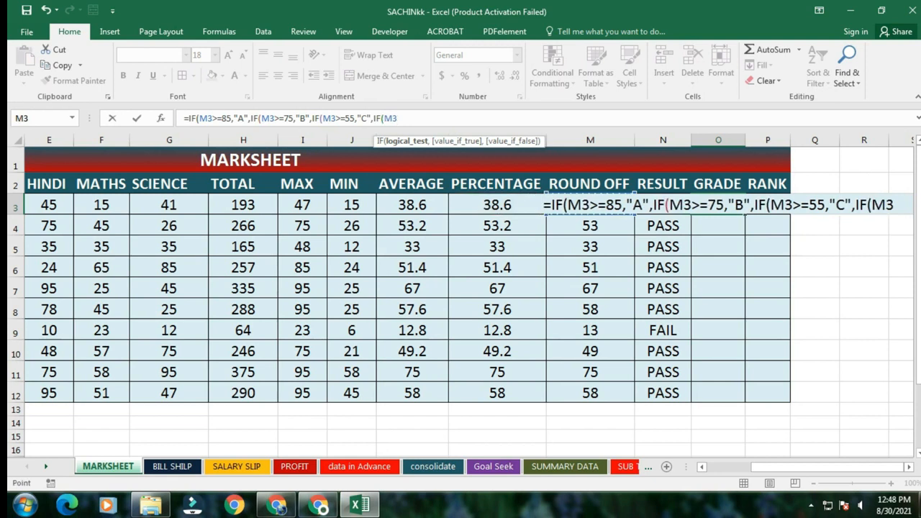
type(">=")
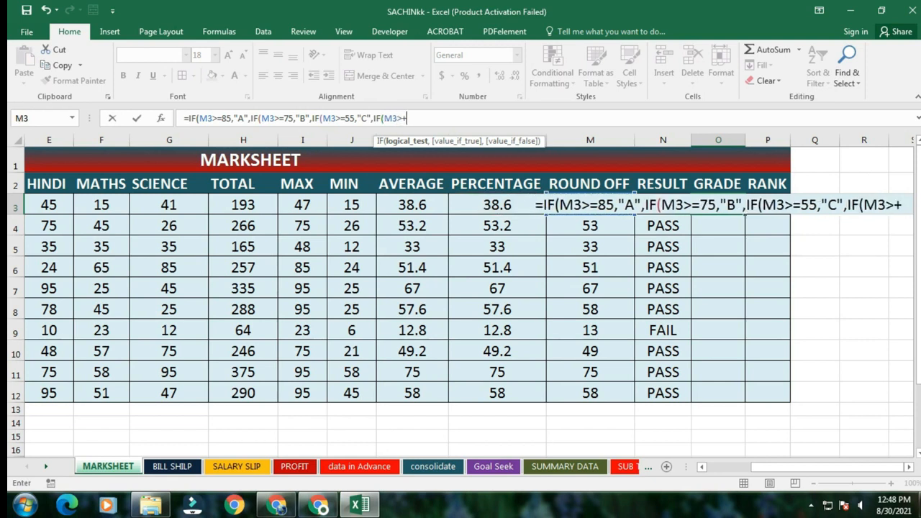
type("33,\"")
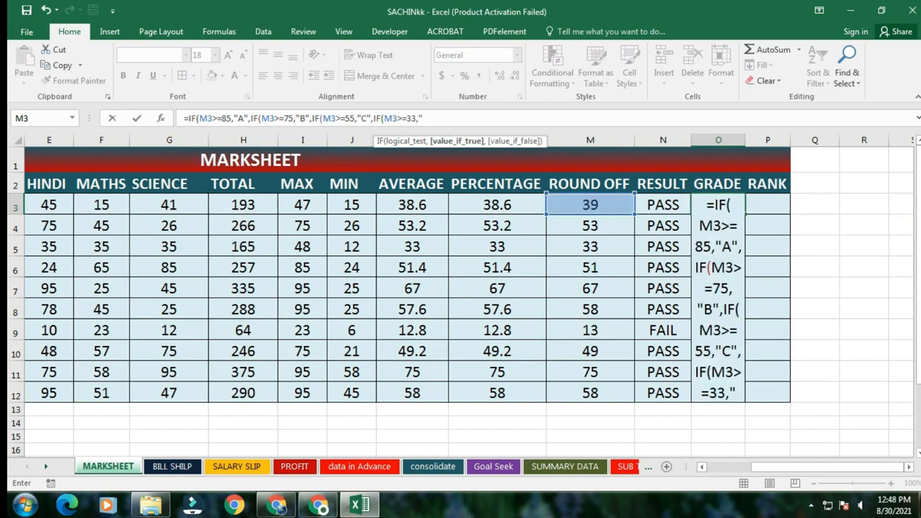
type("D\"")
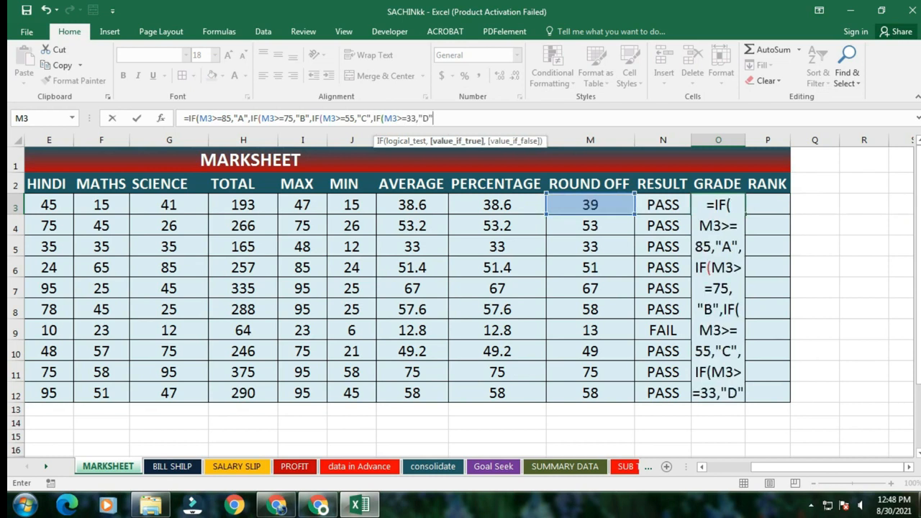
type(",")
type("\"E\"")
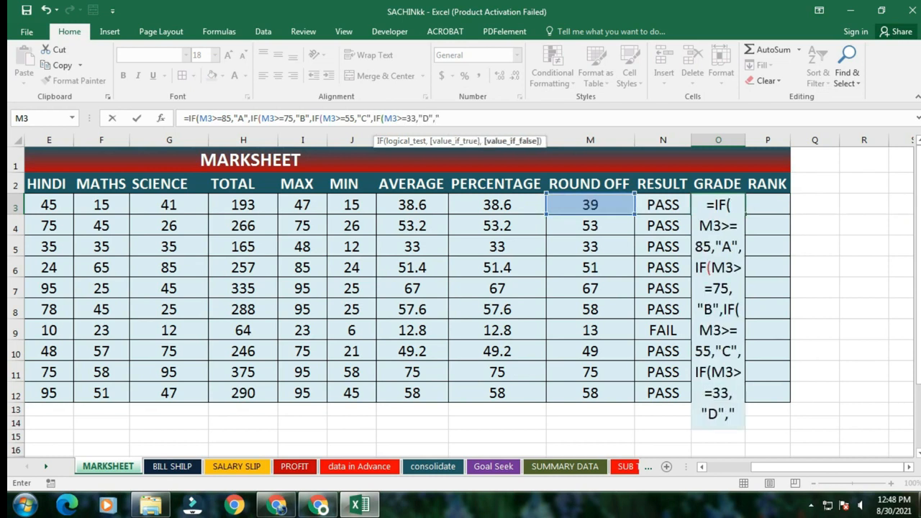
type("))))")
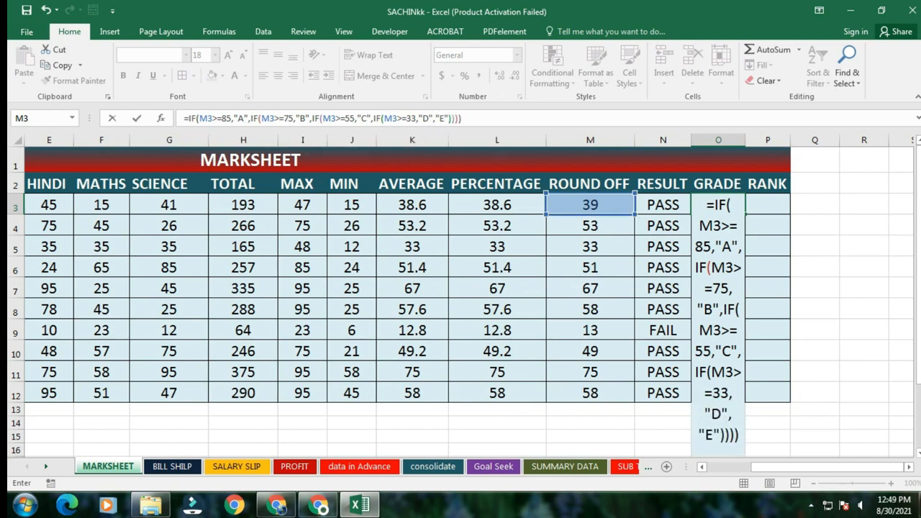
key("Return")
Widen the GRADE column and review the complete nested IF formula in O3
left_click_drag(746, 140, 779, 139)
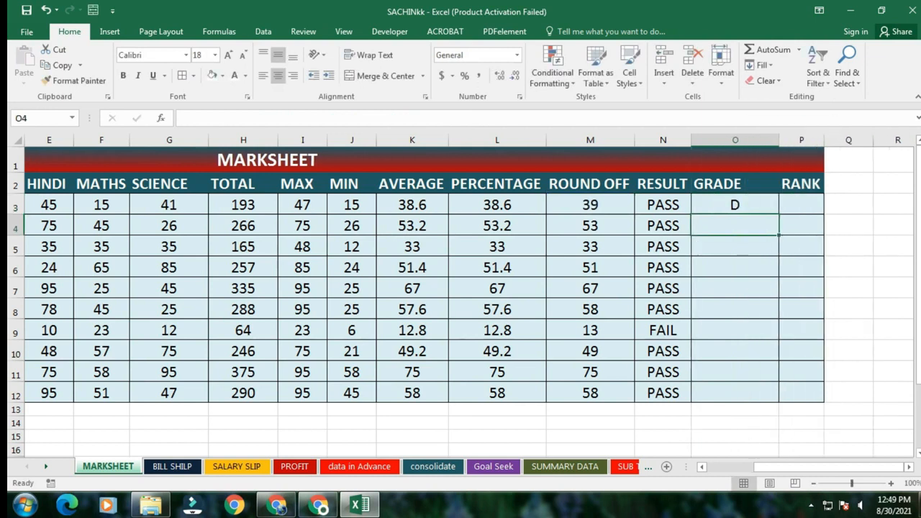
double_click(736, 205)
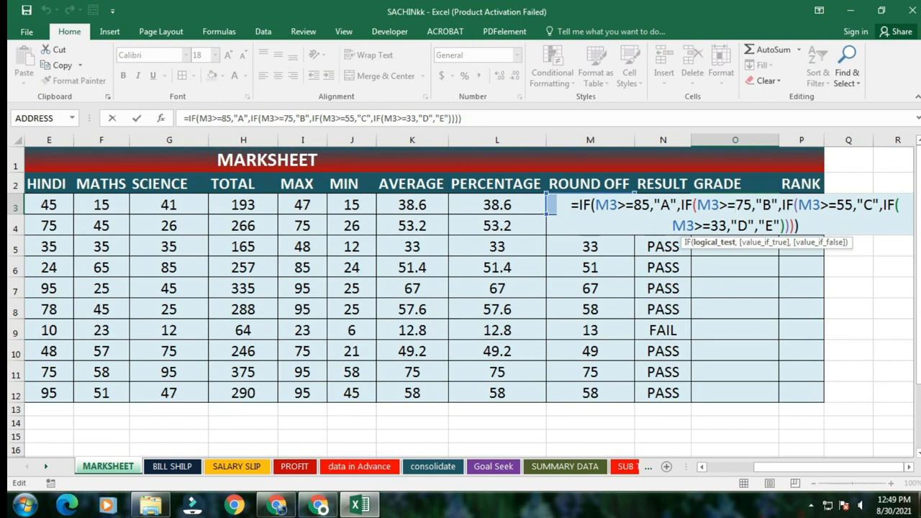
key("Return")
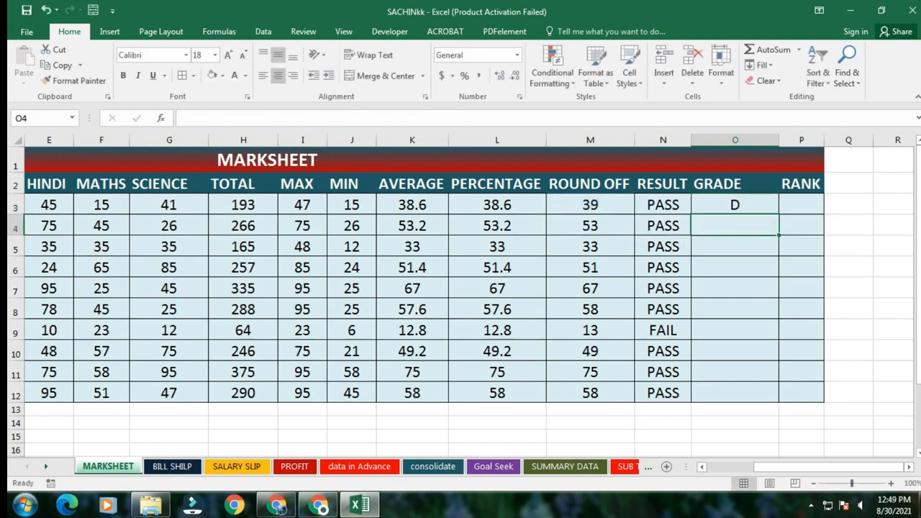
Begin a nested grade formula in O4 with =IF(M4>=85,"A",
type("=IF")
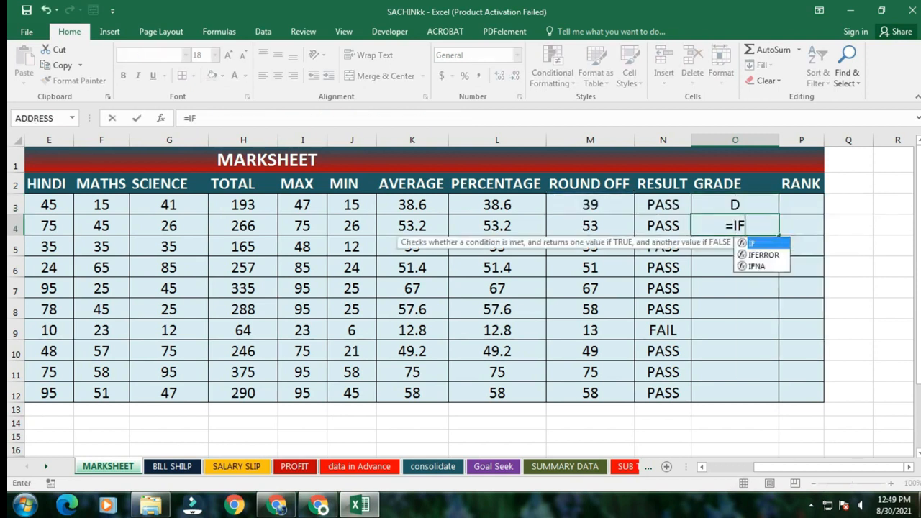
type("(")
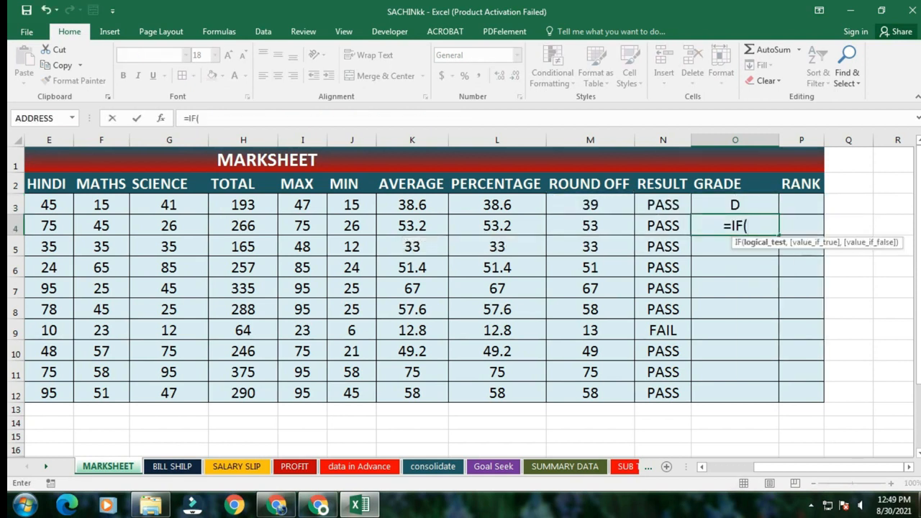
left_click(590, 226)
type(">")
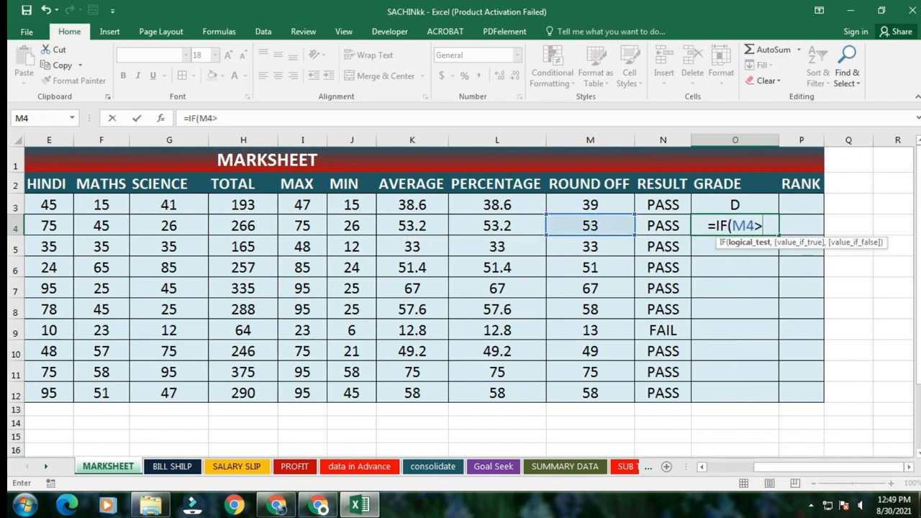
type("=85,")
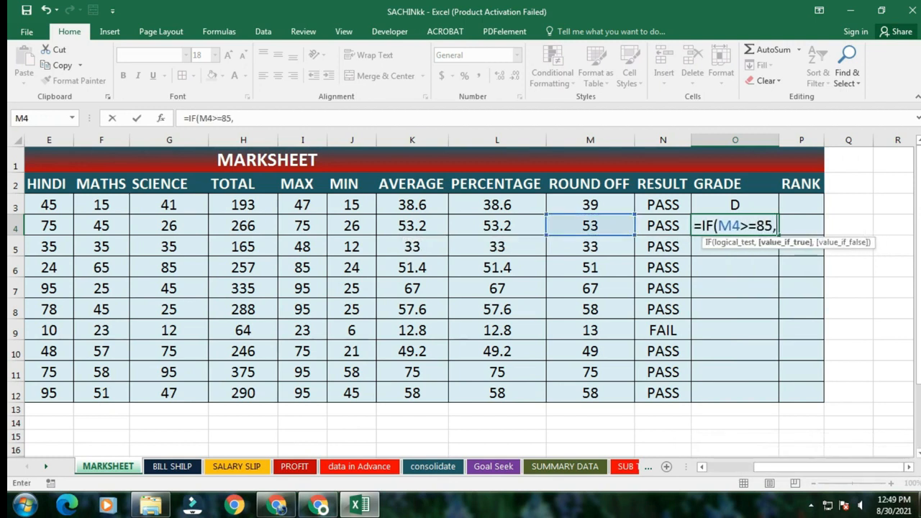
type("\"A\",")
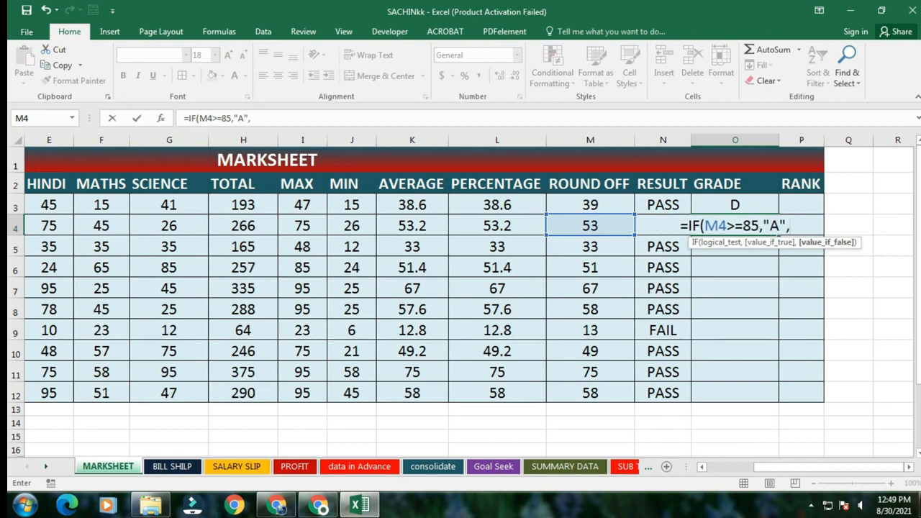
Add a second nested condition to the O4 grade formula: IF(M4>=65,"B",
type("IF(")
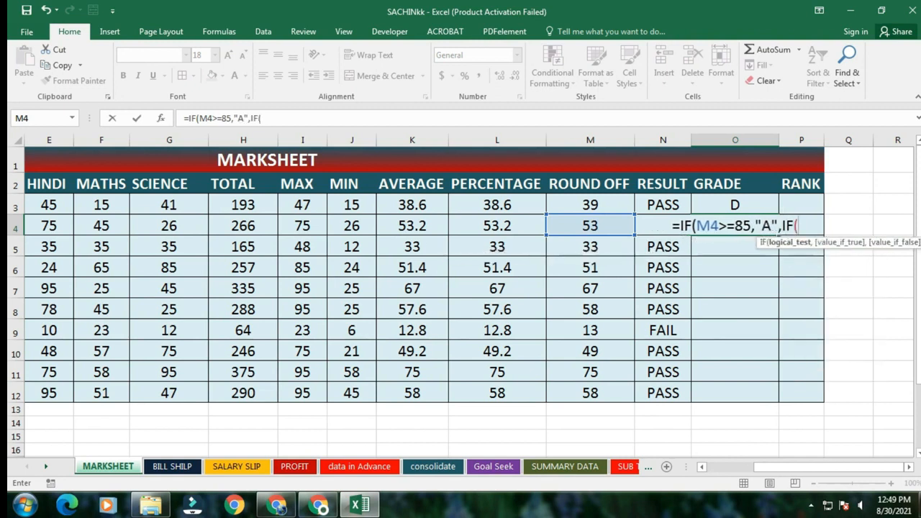
type("M4>=")
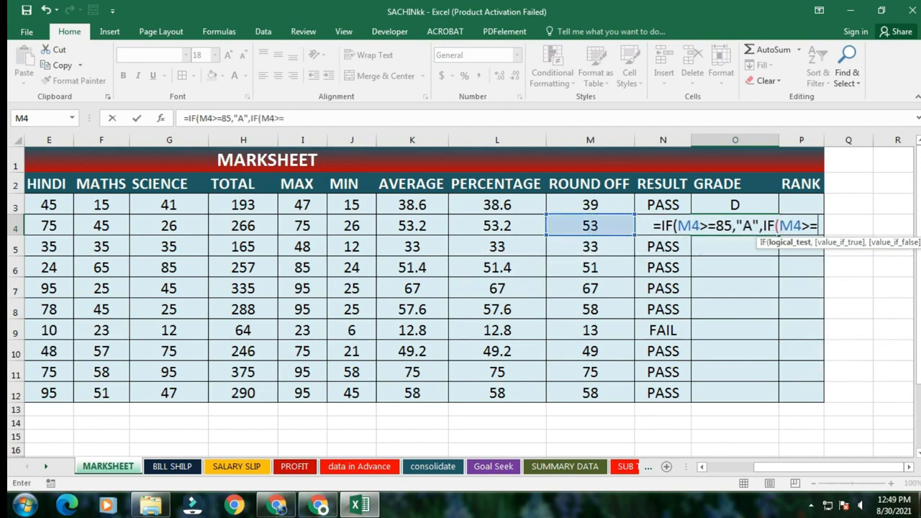
type("7")
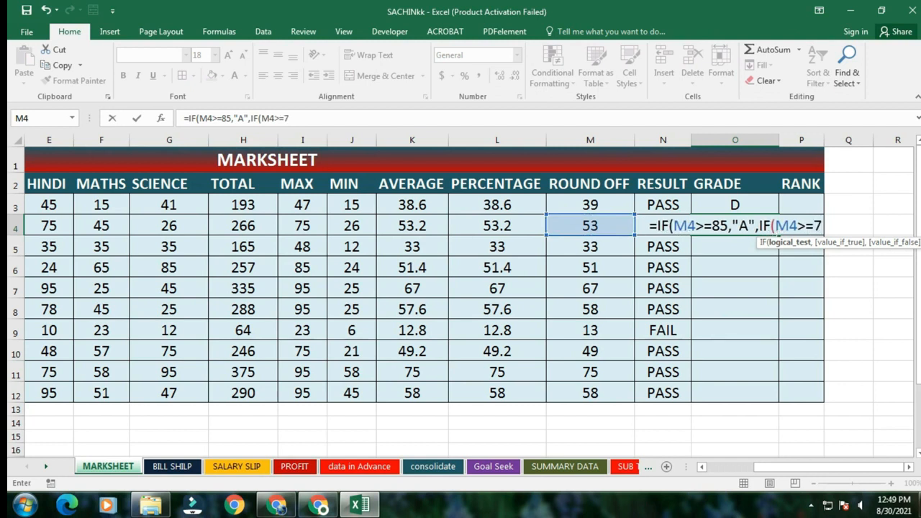
type("5")
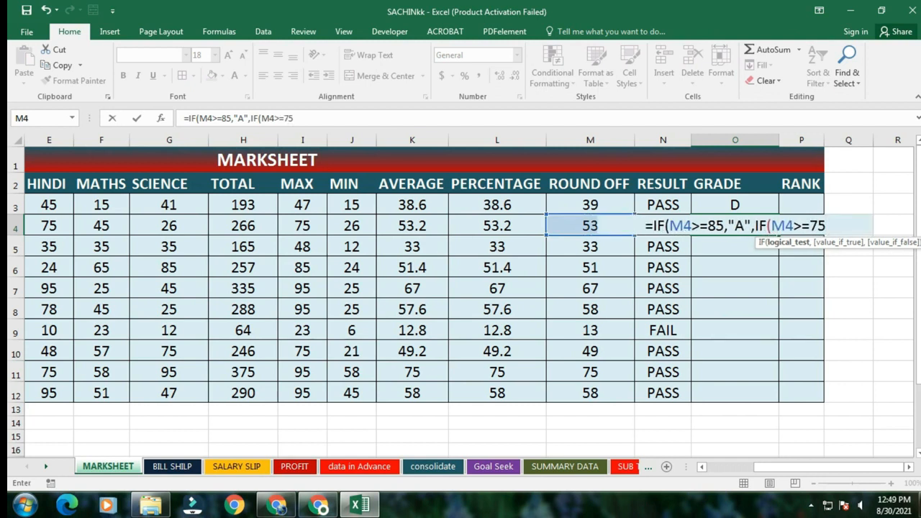
key("BackSpace")
key("BackSpace")
type("65,\"")
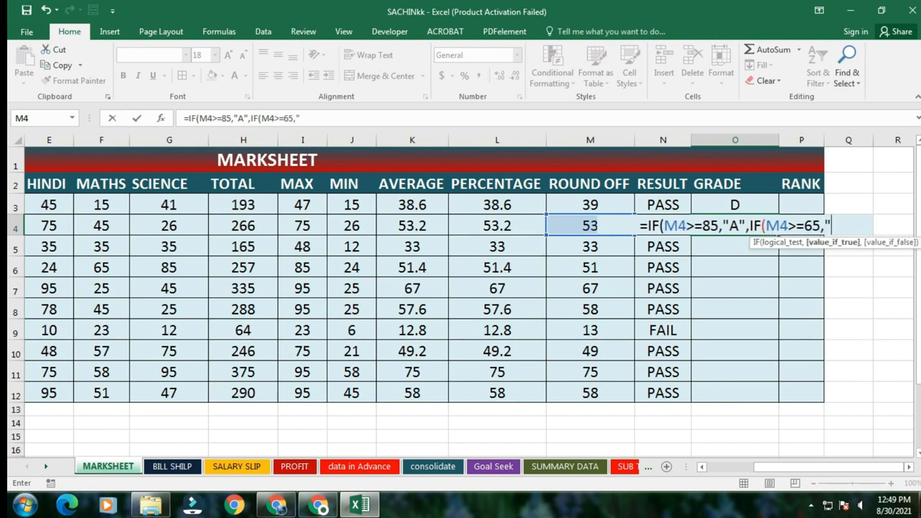
type("B\",")
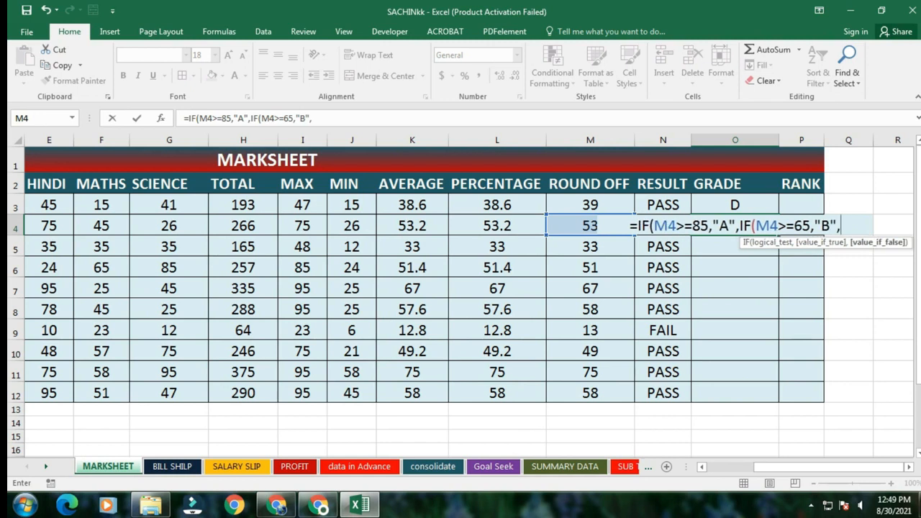
Add a third nested condition to the O4 grade formula: IF(M4>=55,"C"
type("IF(")
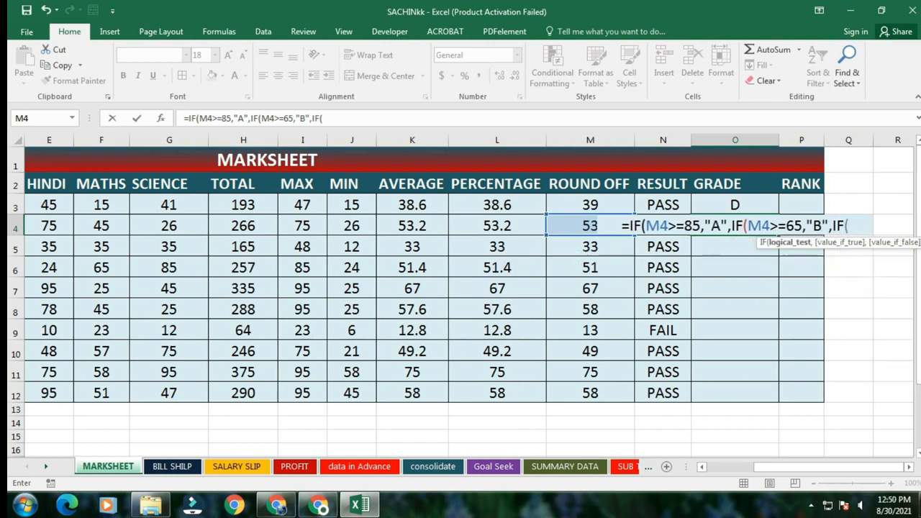
type("M4>")
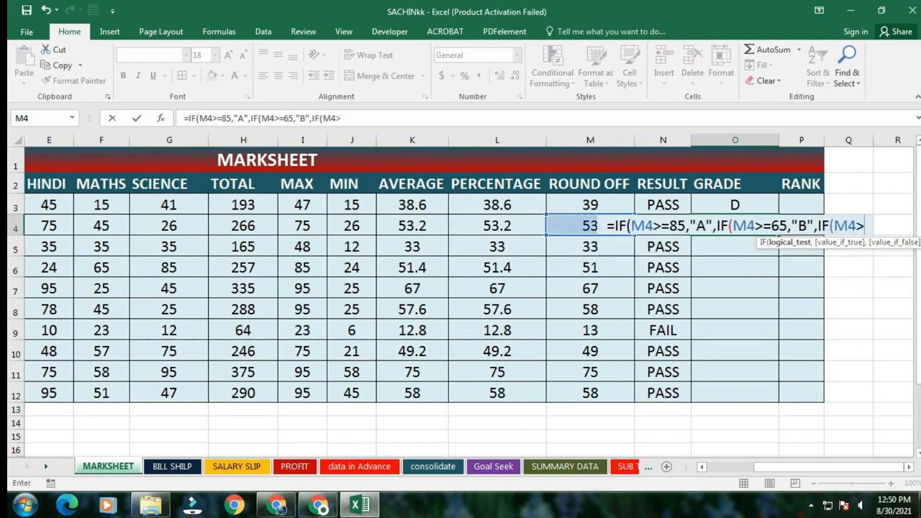
type("55")
key("BackSpace")
key("BackSpace")
type("=")
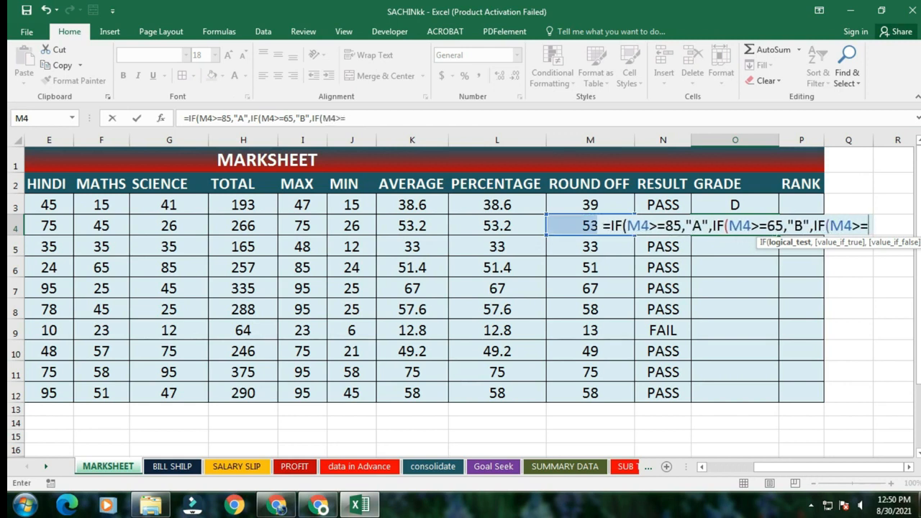
type("55,")
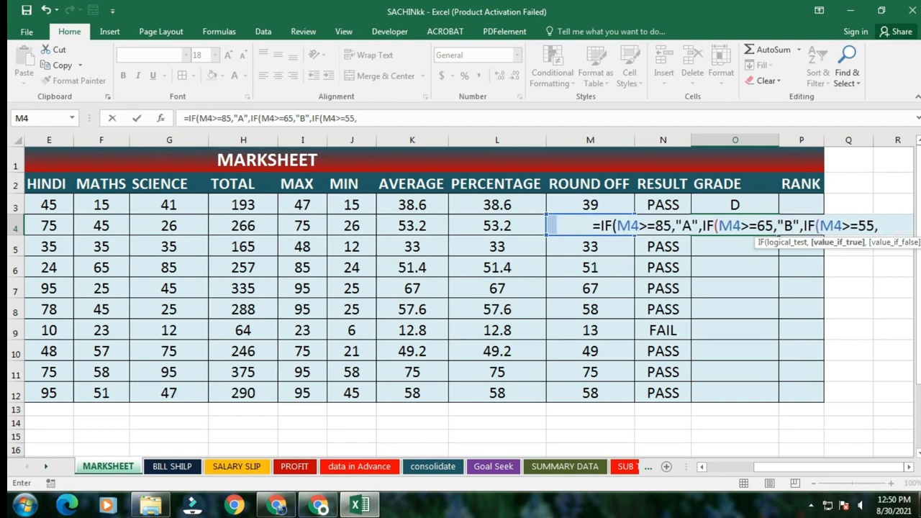
type("\"C")
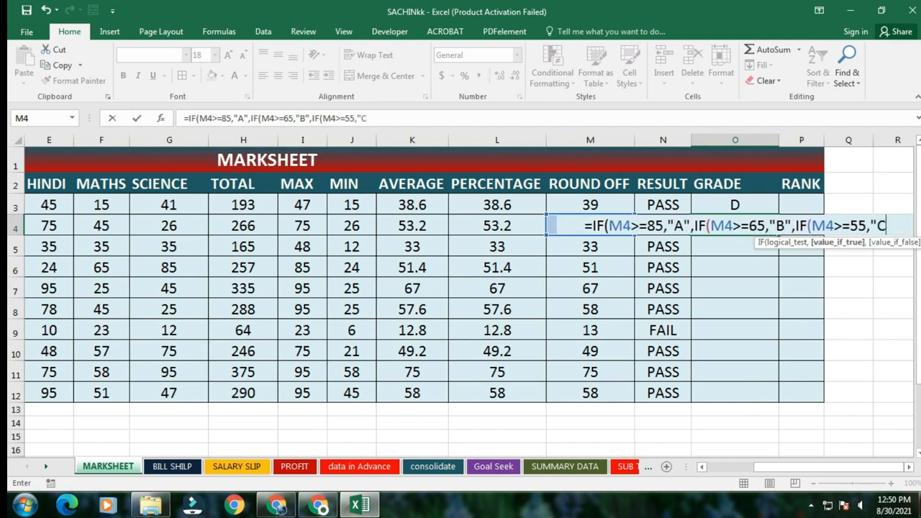
Finish the nested conditions of the O4 grade formula with IF(M4>=33,"D","E") and close all four brackets
type("\",IF(")
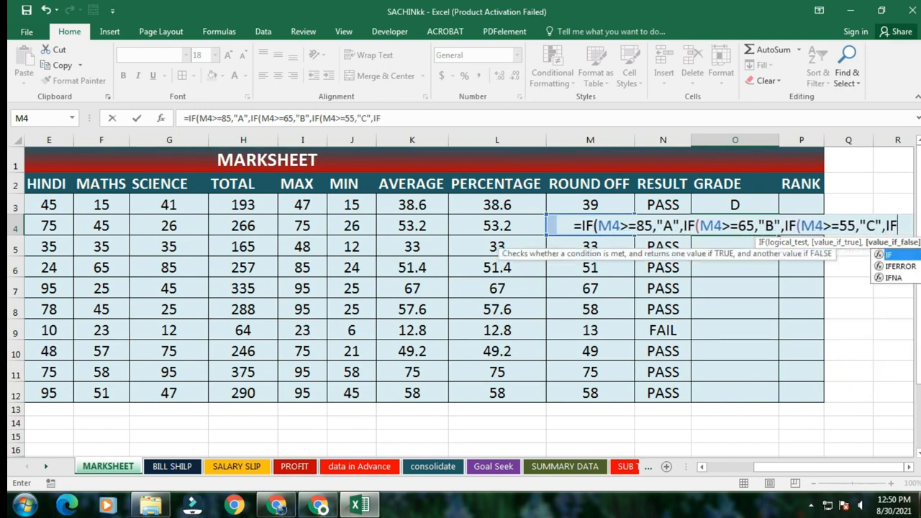
key("Left")
key("Left")
key("Left")
key("Right")
type(">=")
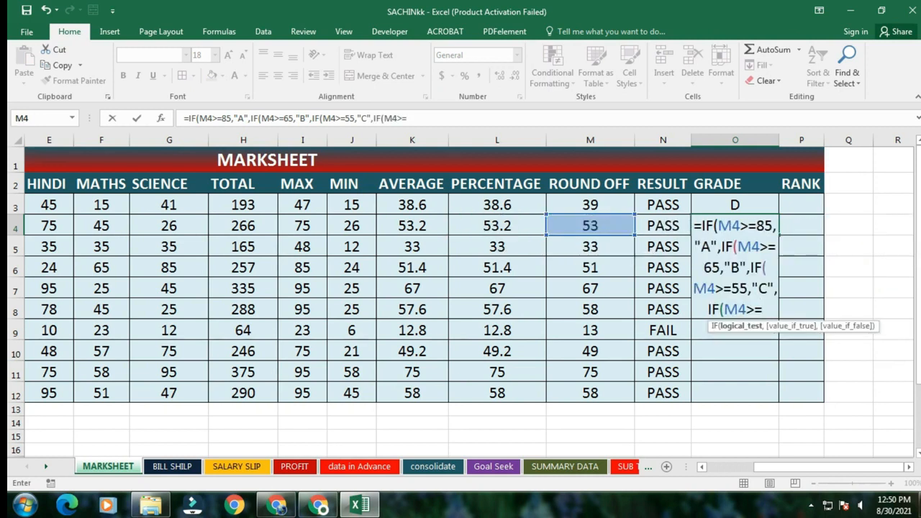
type("33,")
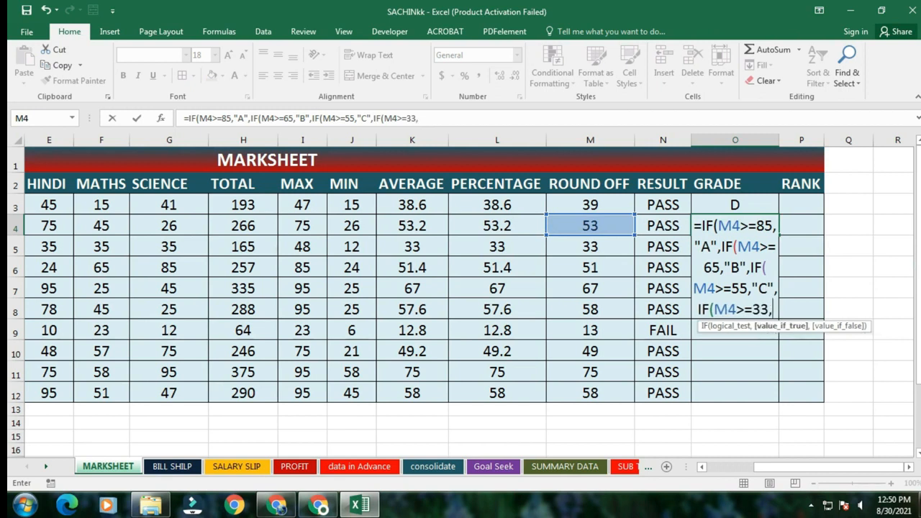
type("\"D")
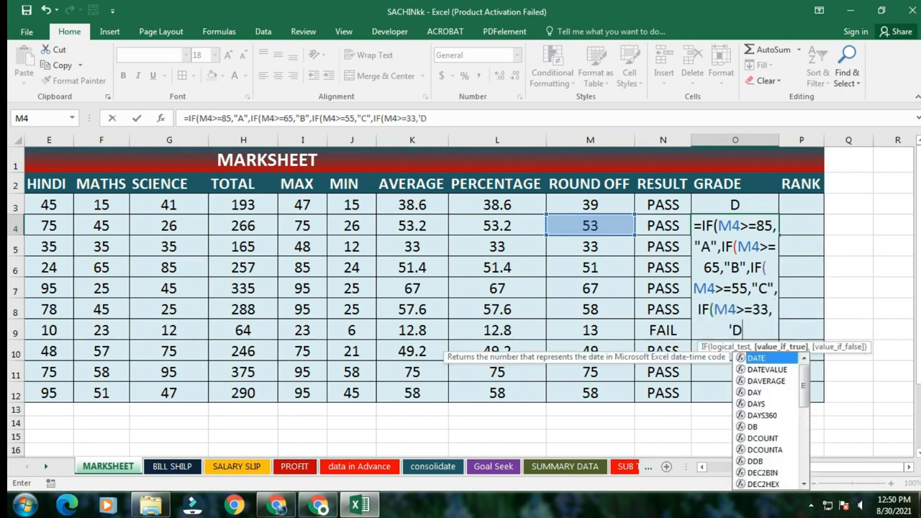
type("\",\"E")
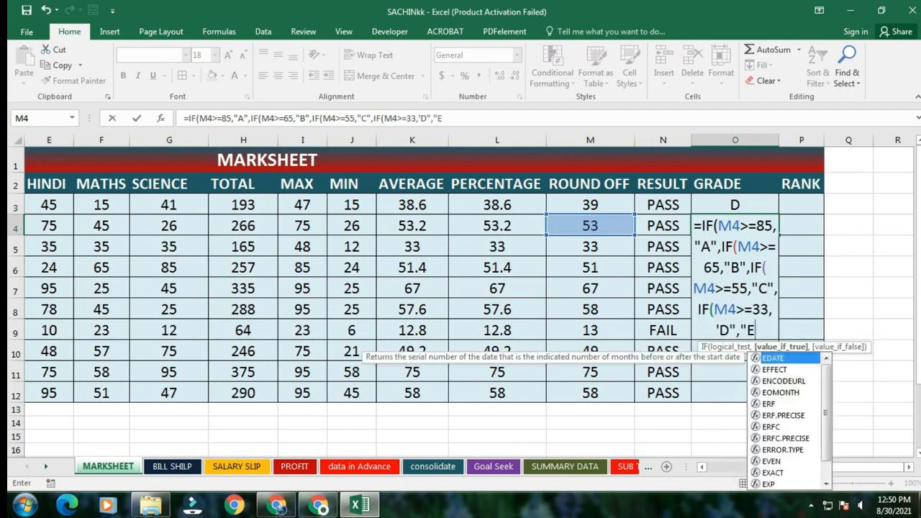
type("\"))))")
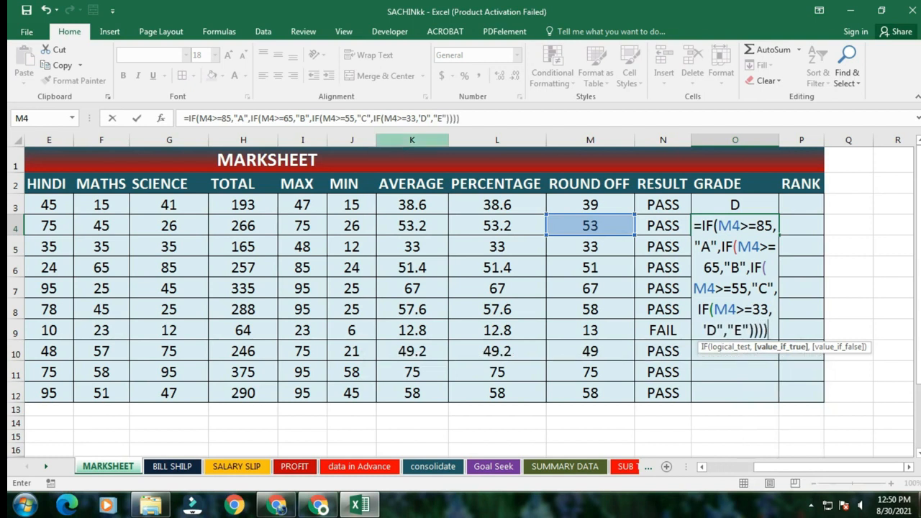
Correct the opening quotation mark before D in the O4 formula to a double quote and enter the formula
left_click(461, 118)
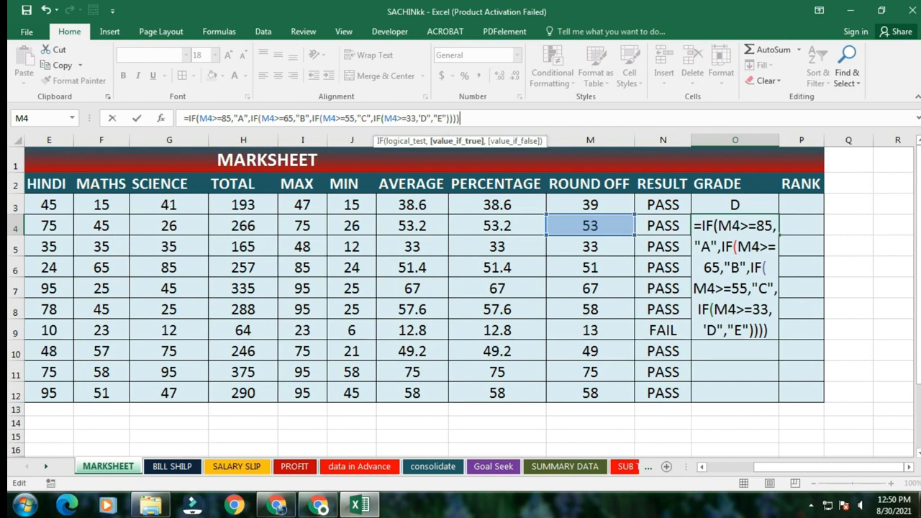
key("BackSpace")
type("\"")
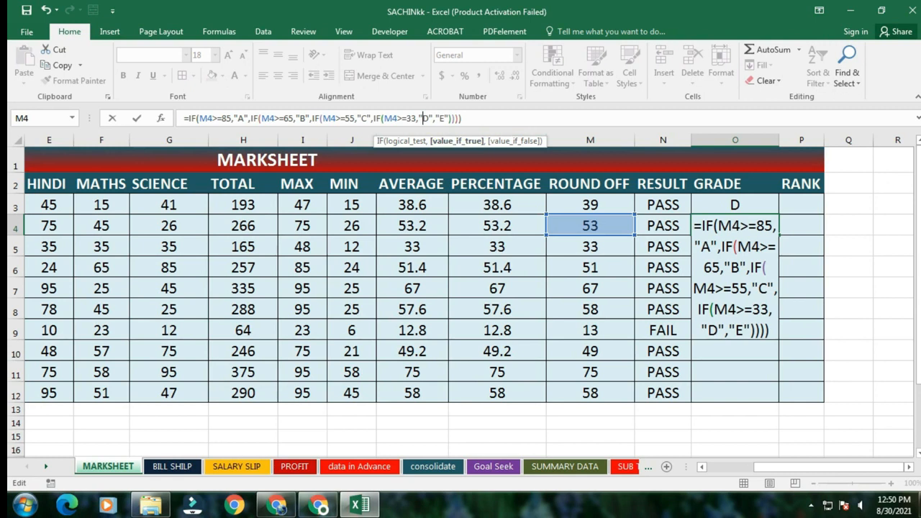
key("Return")
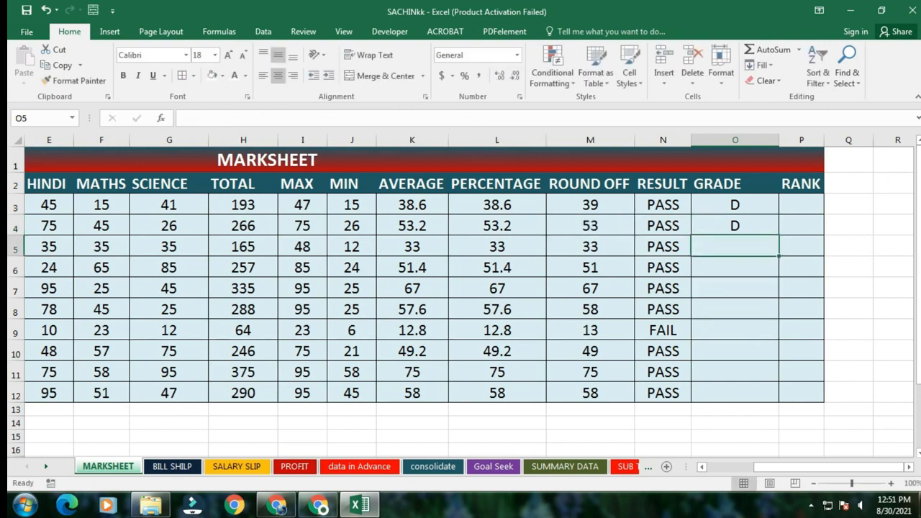
Fill the grade formulas from O3:O4 down to O12
key("Up")
key("Up")
key("shift+Down")
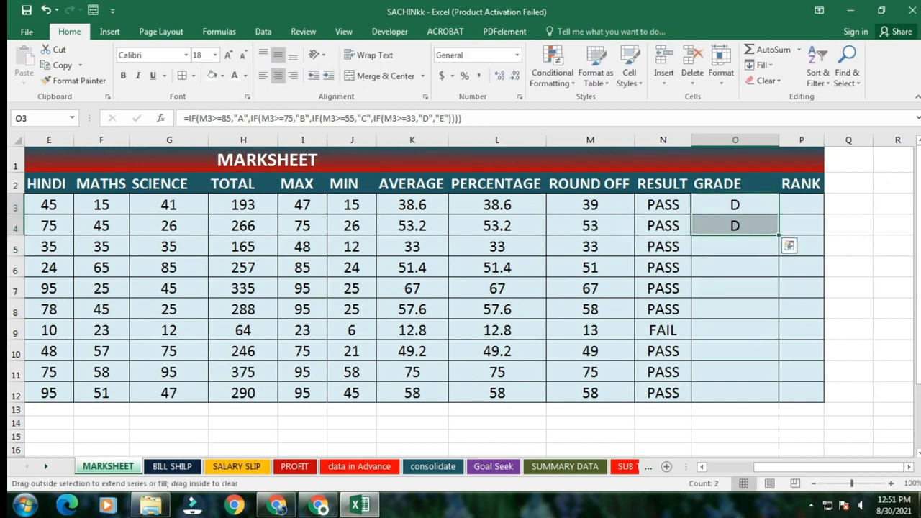
left_click_drag(780, 236, 780, 400)
left_click(802, 424)
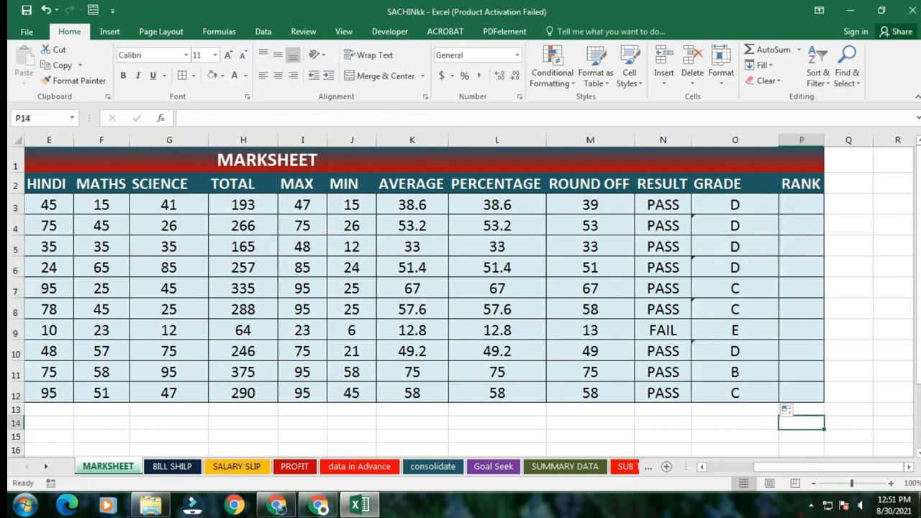
Compare the grade formulas in column O and set the grade B threshold in O4 to 75
left_click(712, 226)
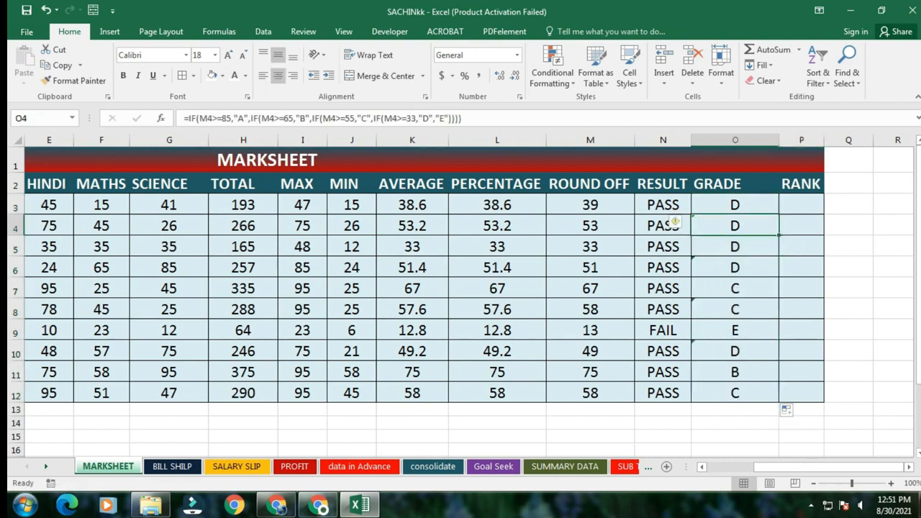
key("Down")
key("Down")
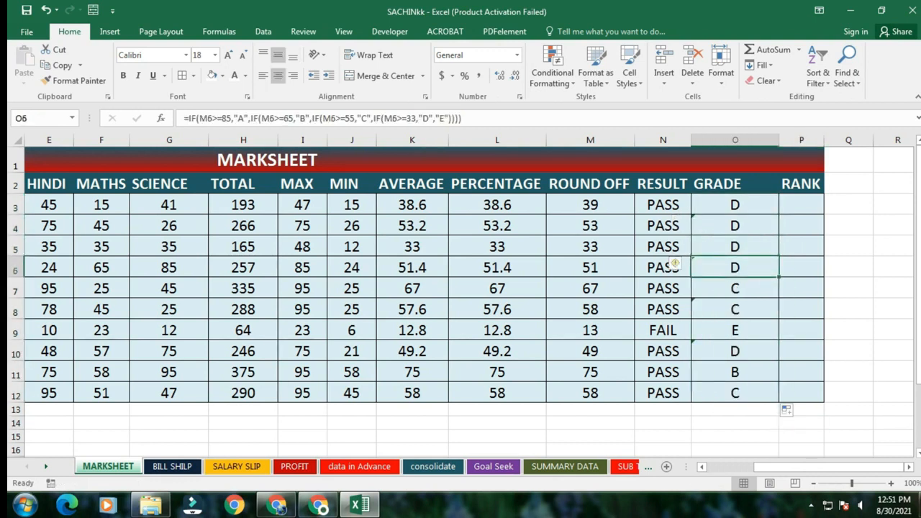
left_click(735, 225)
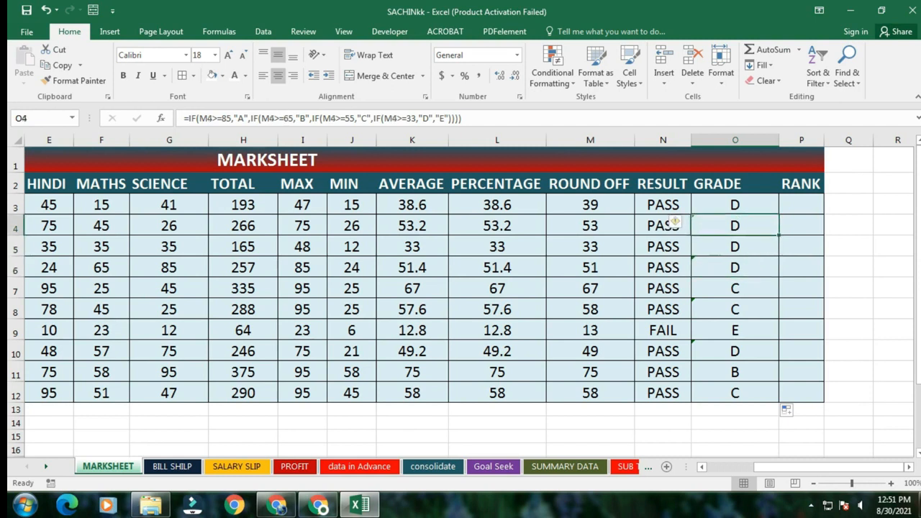
key("Up")
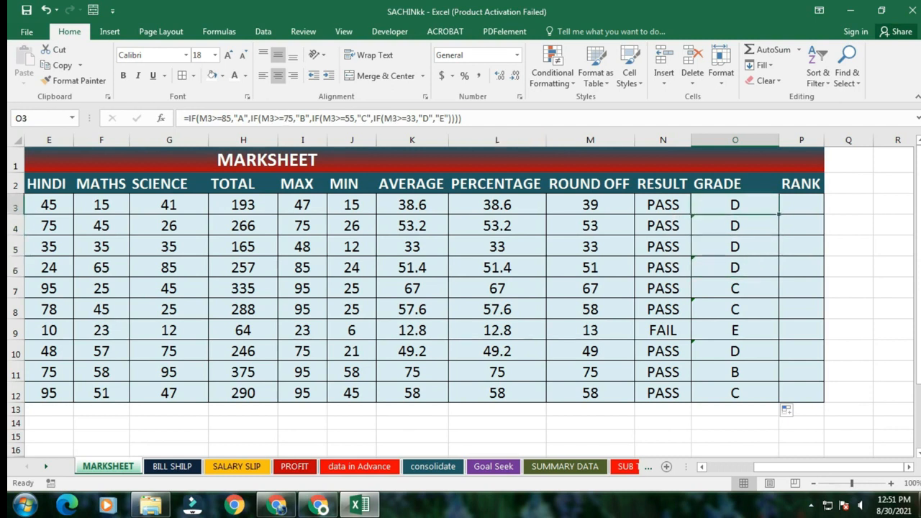
key("Down")
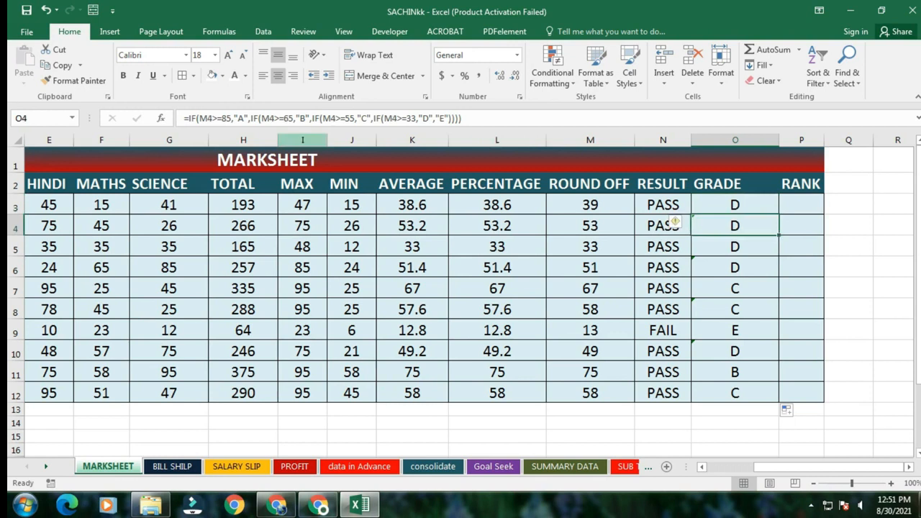
left_click(283, 118)
key("BackSpace")
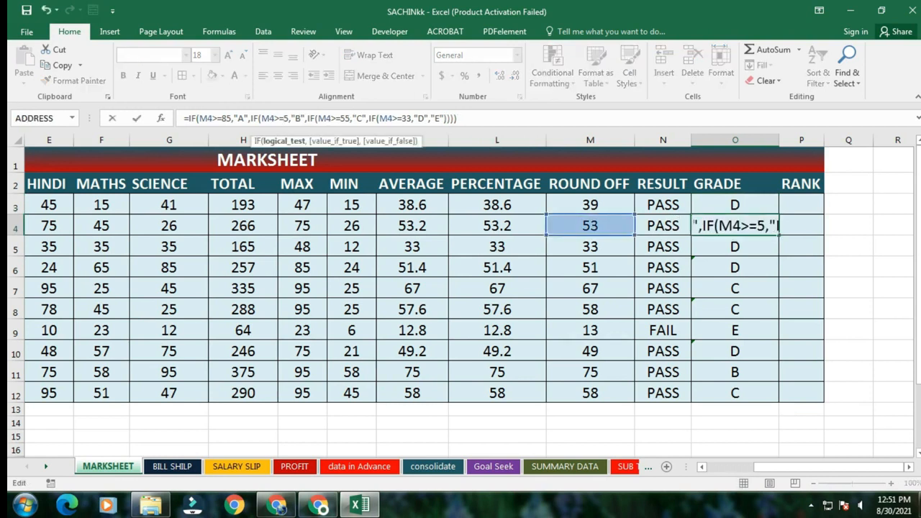
type("7")
key("Return")
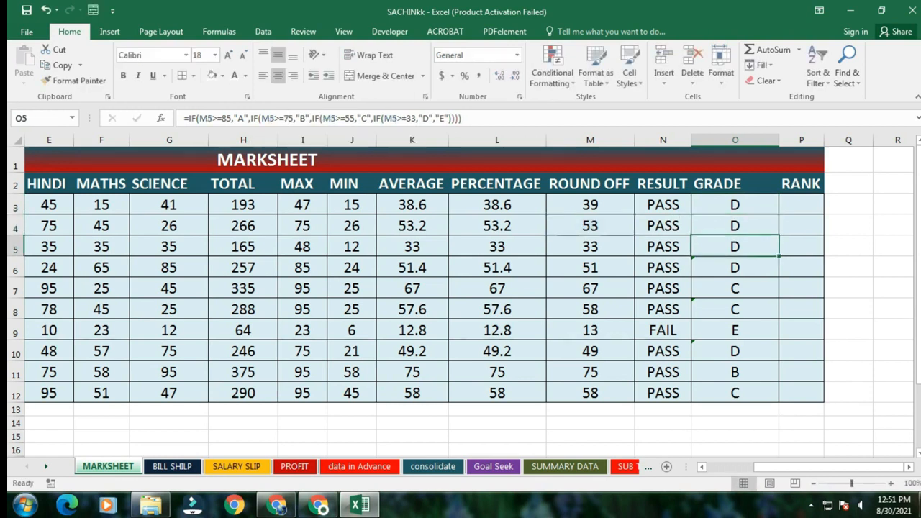
Refill the GRADE column down to O12 from the corrected formulas in O3:O4
key("Up")
key("Up")
key("shift+Down")
key("ctrl+shift+Down")
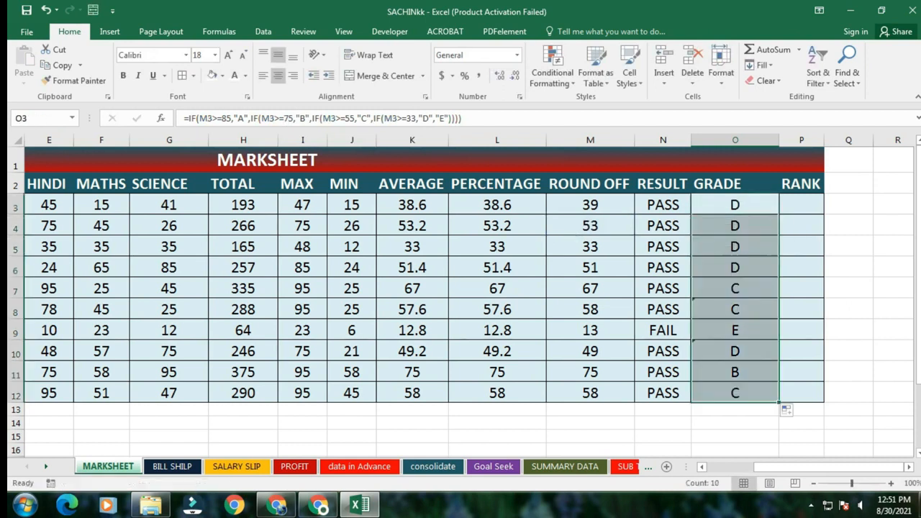
left_click(849, 330)
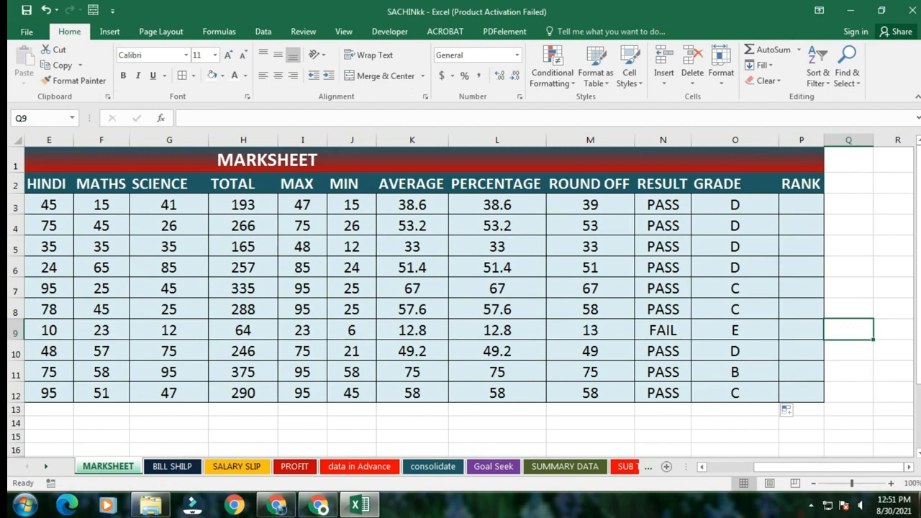
Set the row 3 student's marks to Science 85, Maths 45, Hindi 63, Chemistry 95 and English 91
left_click(169, 205)
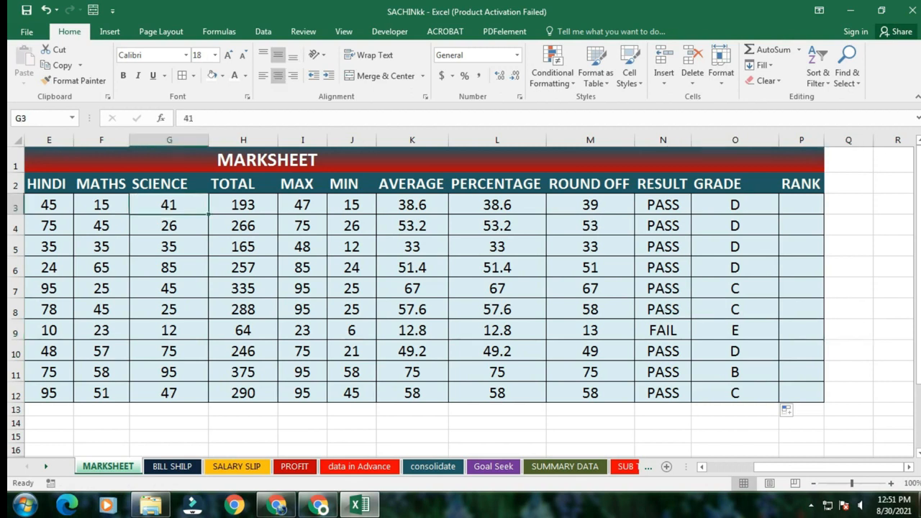
type("85")
key("Left")
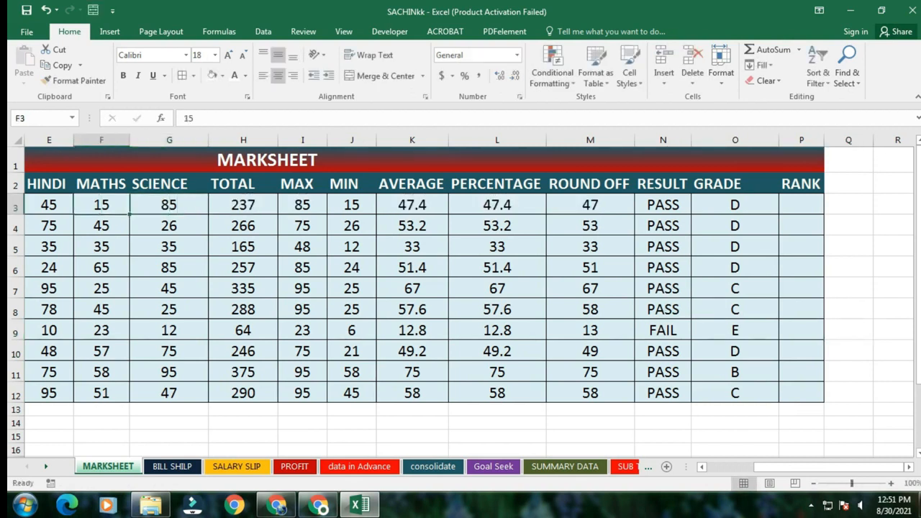
type("45")
key("Left")
type("63")
key("Left")
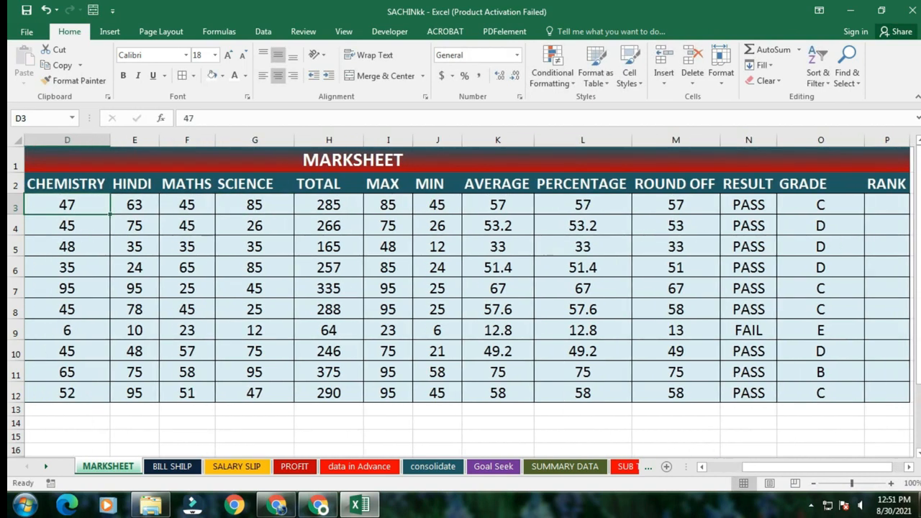
type("95")
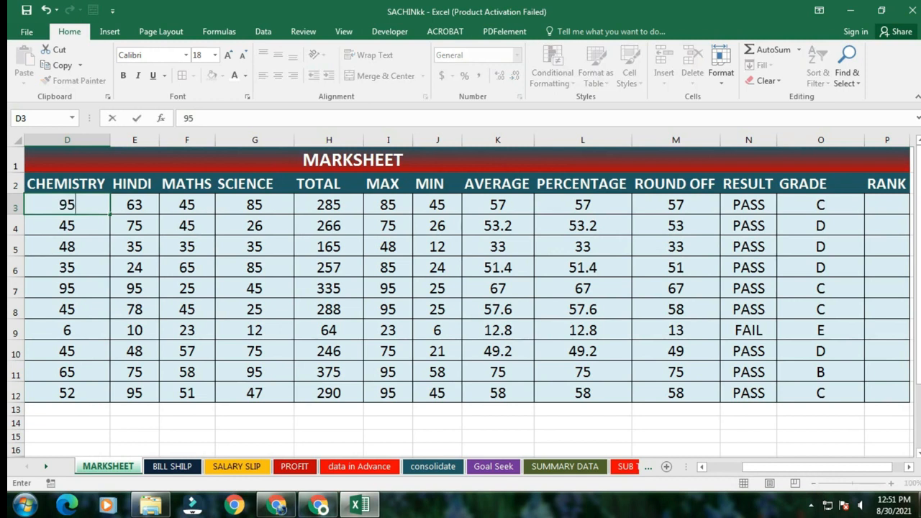
key("Left")
type("91")
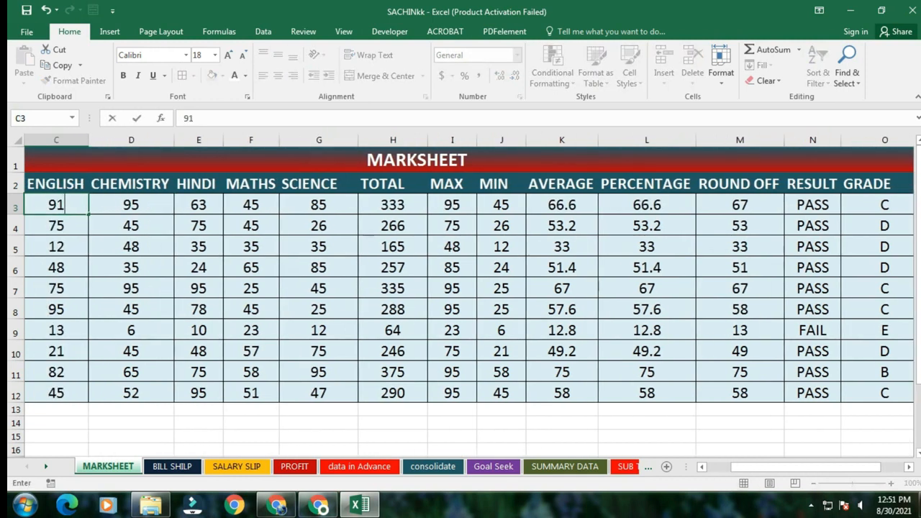
key("Return")
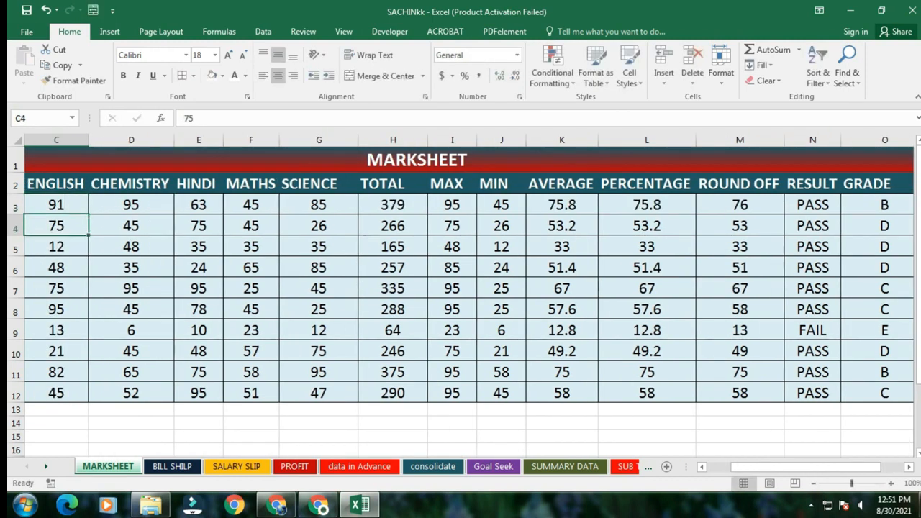
Raise the row 3 student's Hindi mark to 85 and Maths mark to 75
left_click_drag(776, 468, 749, 468)
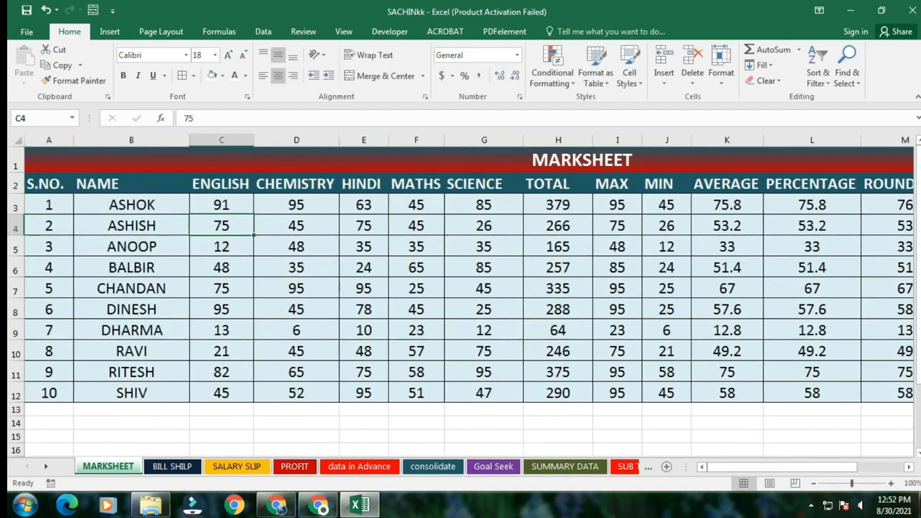
left_click(364, 206)
type("85")
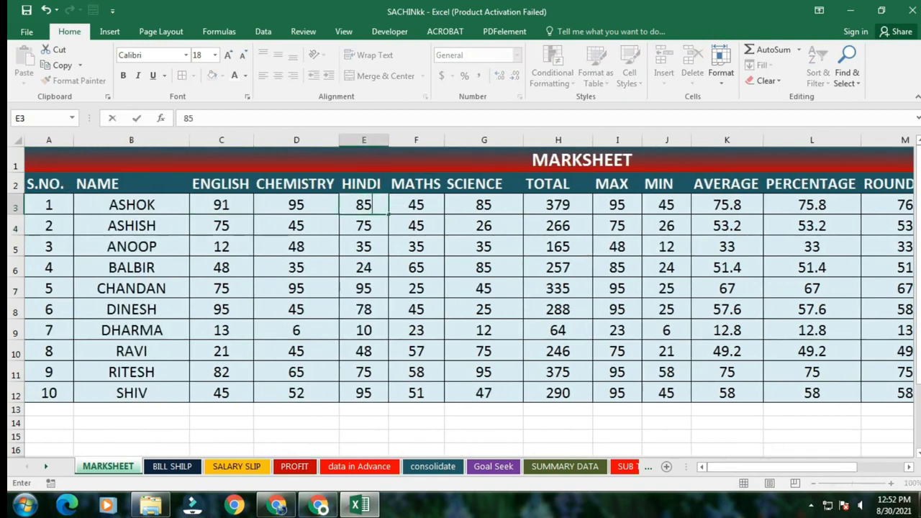
key("Tab")
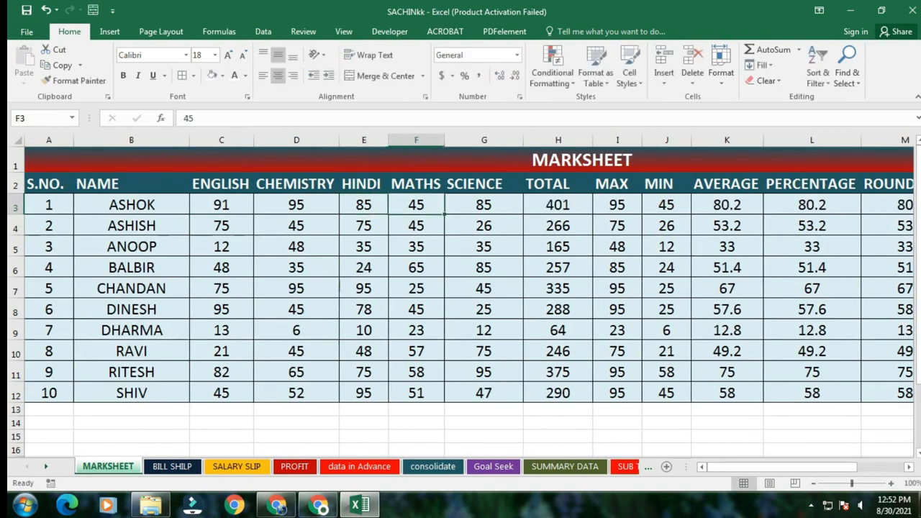
type("75")
key("Tab")
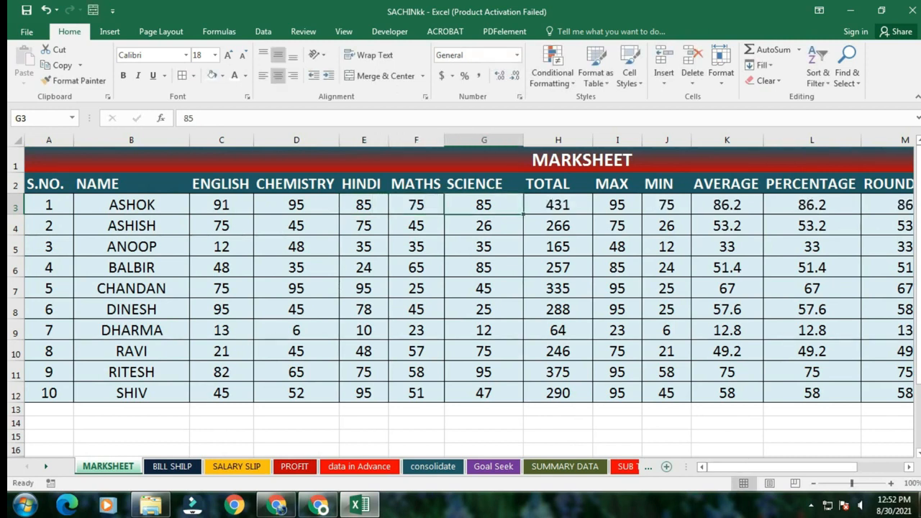
Enter =RANK(M3,M3:M12) in P3 to rank the first student by the ROUND OFF column
scroll(470, 302, "right", 3)
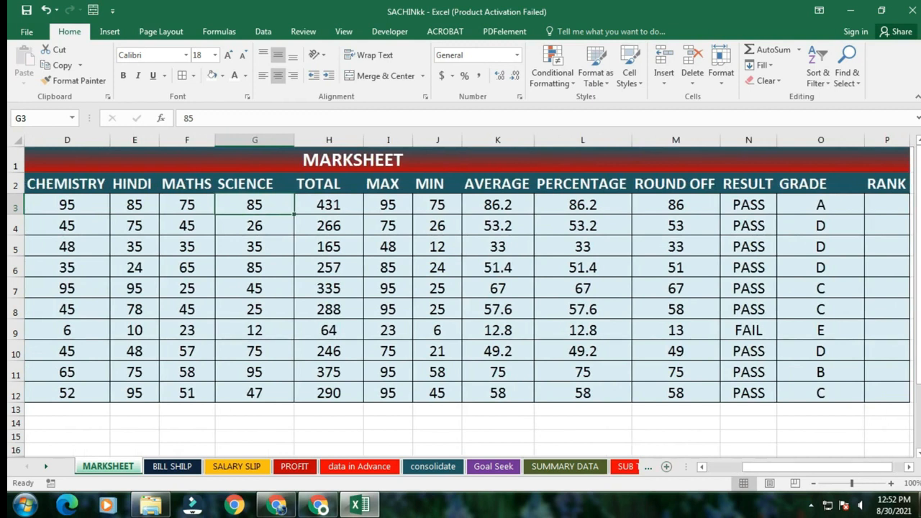
scroll(469, 302, "right", 1)
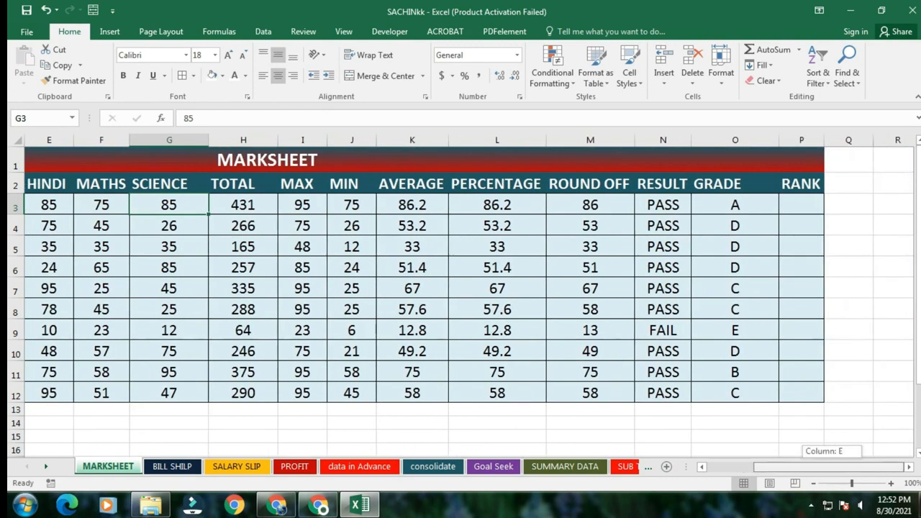
left_click(801, 205)
type("=RAN")
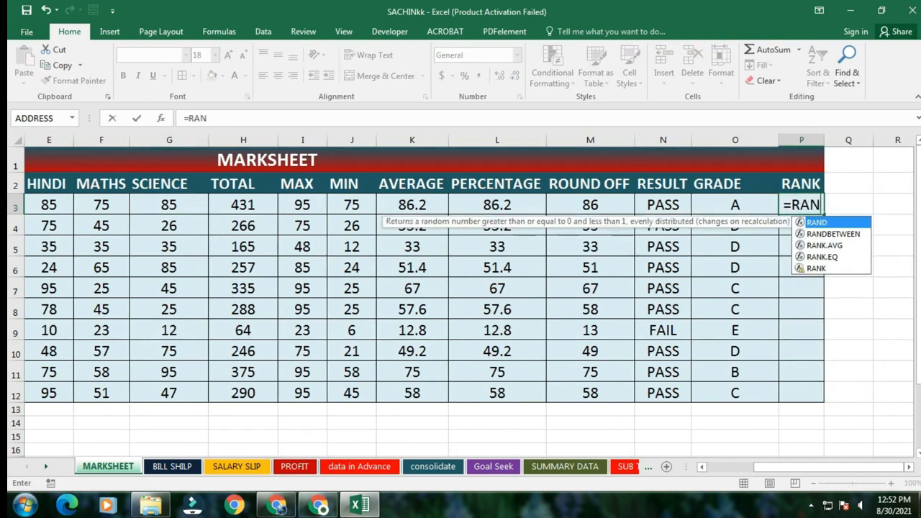
type("K(")
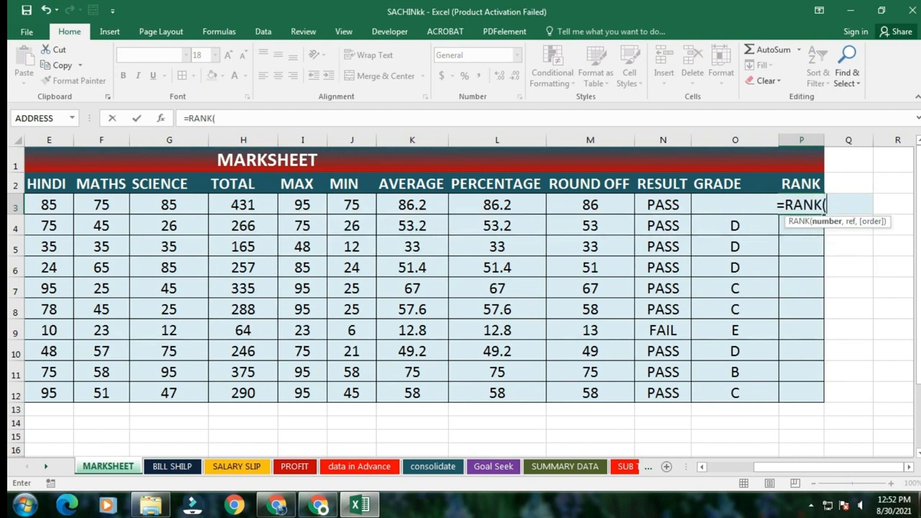
left_click(591, 206)
type(",")
left_click_drag(590, 205, 590, 393)
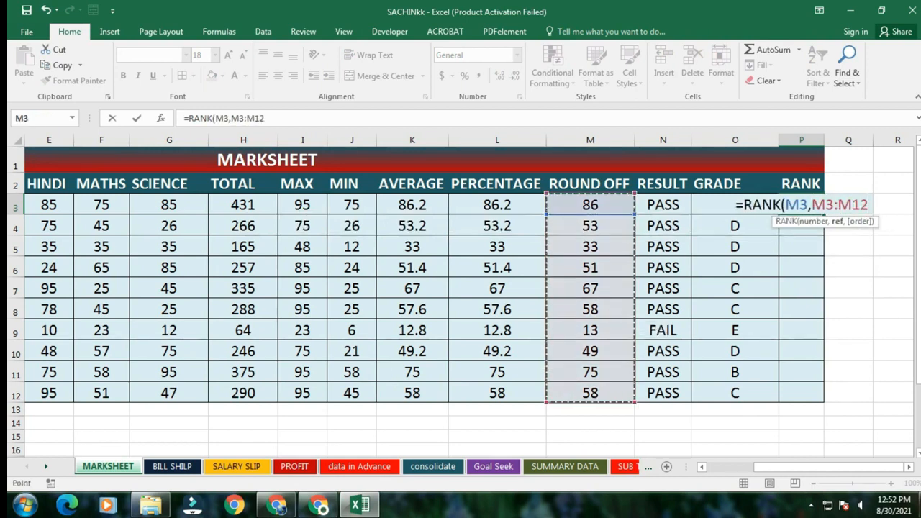
type(")")
key("Return")
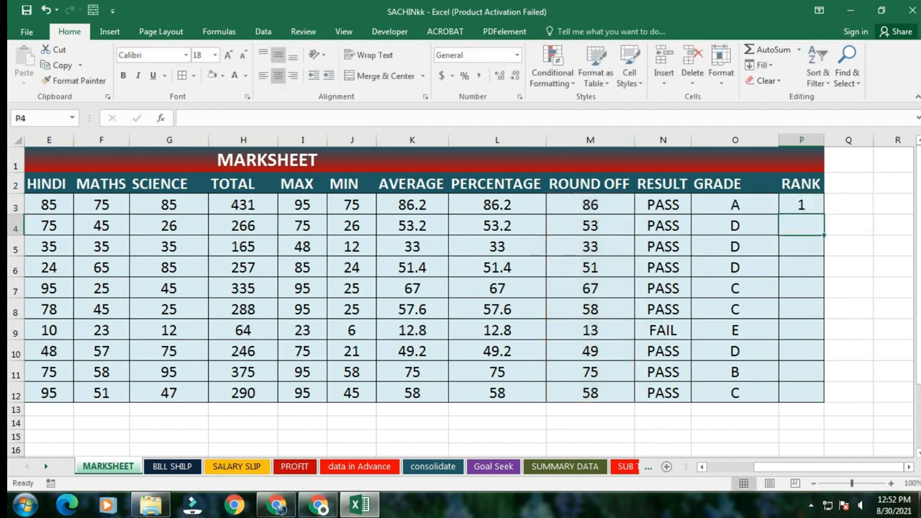
Enter a RANK formula in P4 that ranks M4 within M3:M12
type("=RANK(")
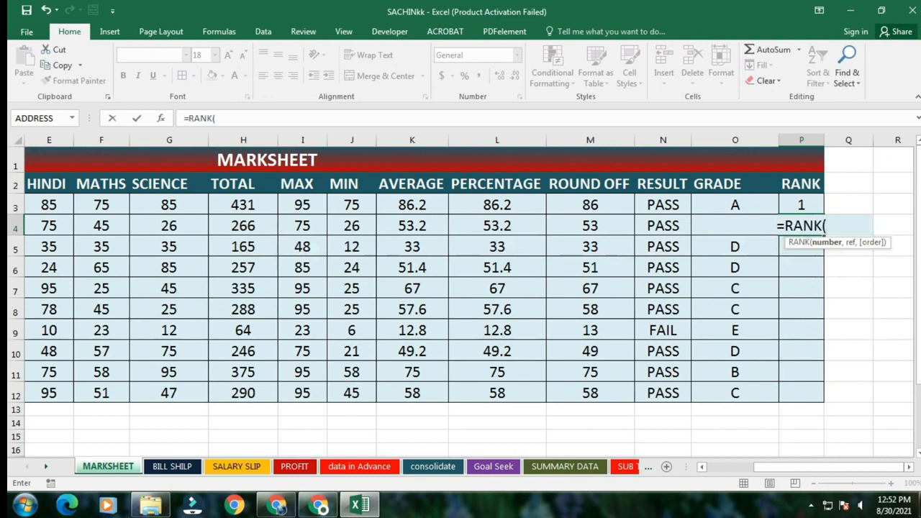
left_click(590, 226)
type(",")
left_click_drag(590, 205, 619, 393)
type(")")
key("Return")
Enter =RANK(M5,$M$3:$M$12) in P5, with the ROUND OFF range locked as an absolute reference
type("=")
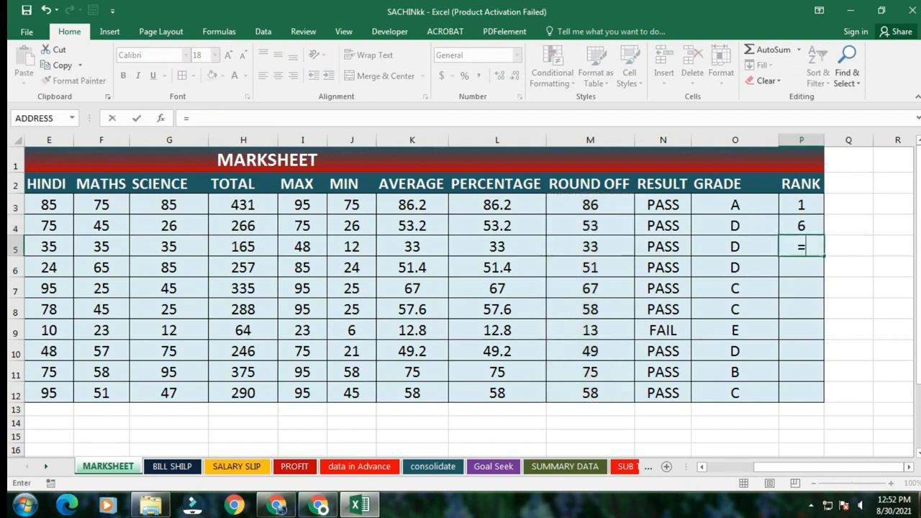
type("RANK(")
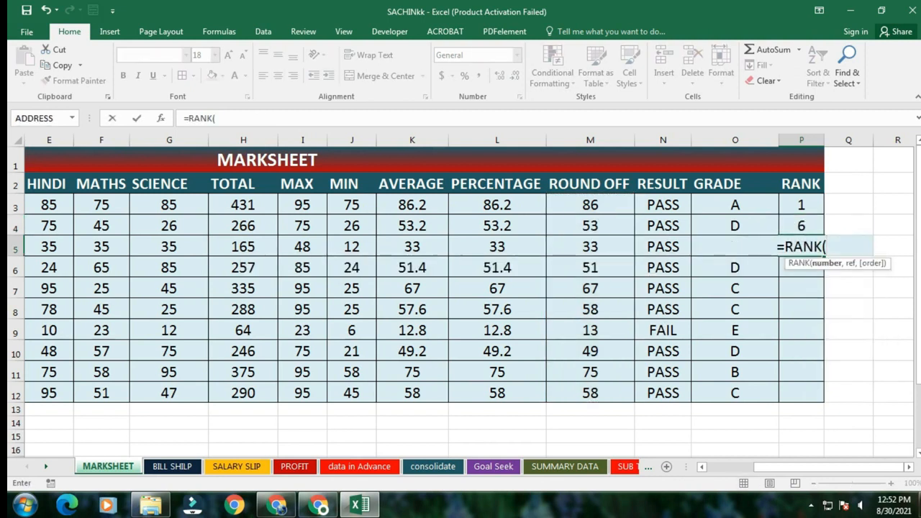
left_click(608, 247)
type(",")
left_click_drag(590, 205, 612, 395)
left_click(835, 246)
key("F4")
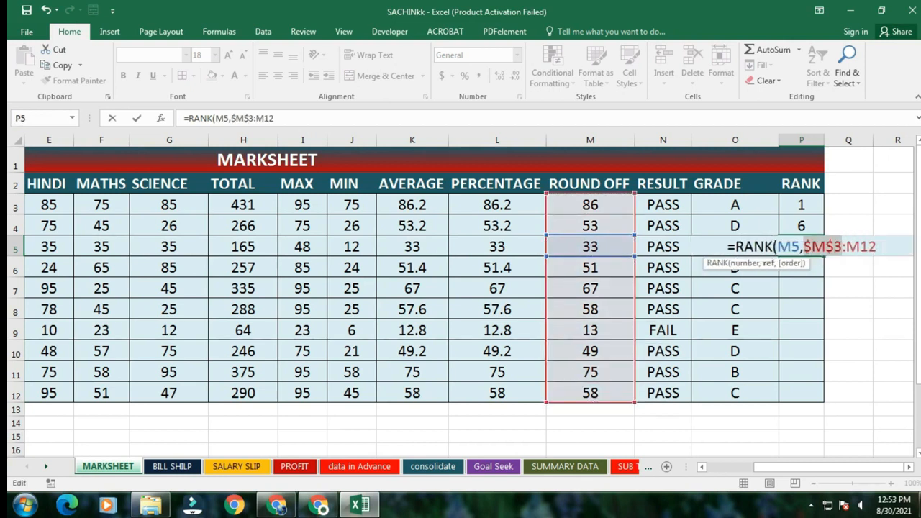
left_click(877, 247)
key("F4")
type(")")
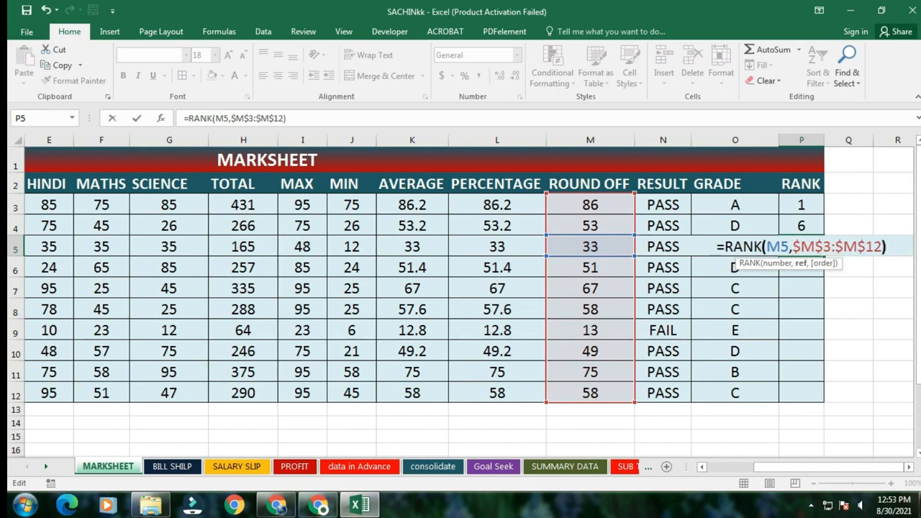
key("Return")
Fill the RANK formula from P5 down through P13 and delete the surplus entry in P13
left_click(801, 246)
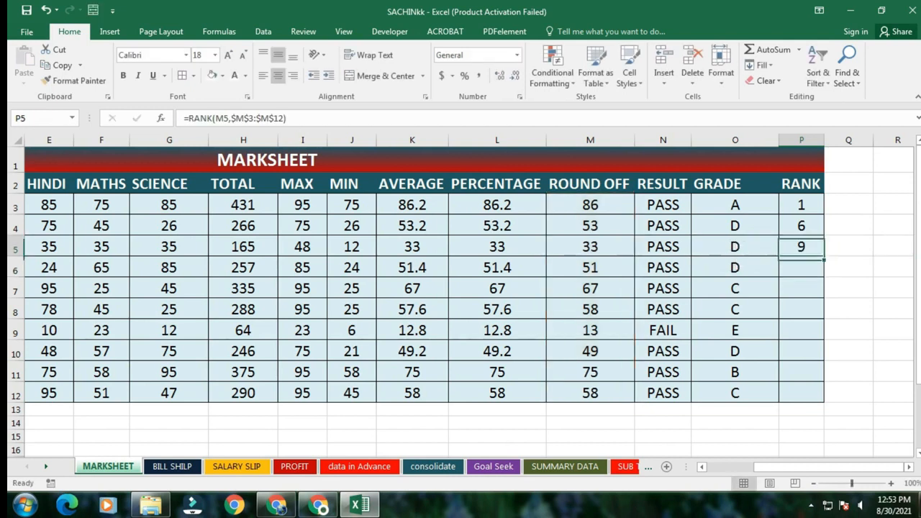
left_click_drag(824, 257, 821, 414)
left_click(849, 430)
left_click(802, 413)
key("Delete")
key("Up")
key("Up")
key("Up")
key("Up")
key("Up")
key("Up")
key("Up")
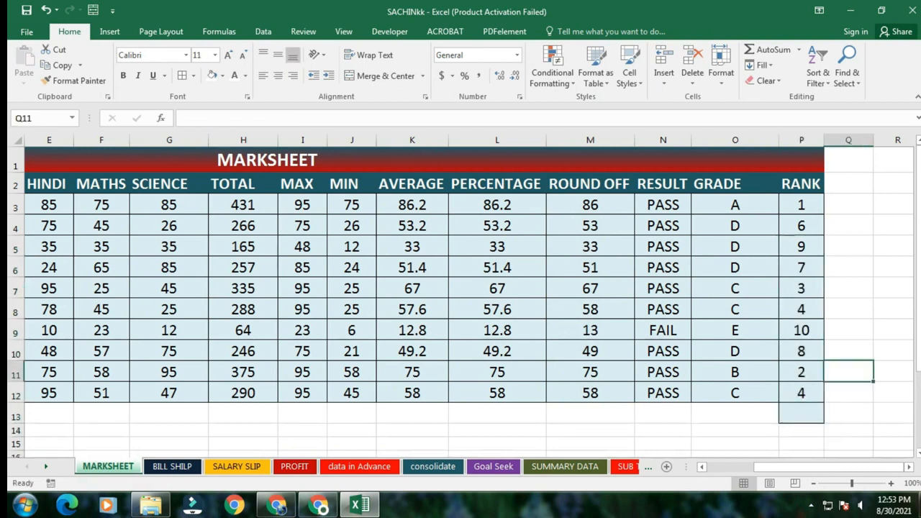
Check the RANK formulas in P7 to P12 and clear all remaining formatting from cell P13 below the table
left_click(801, 288)
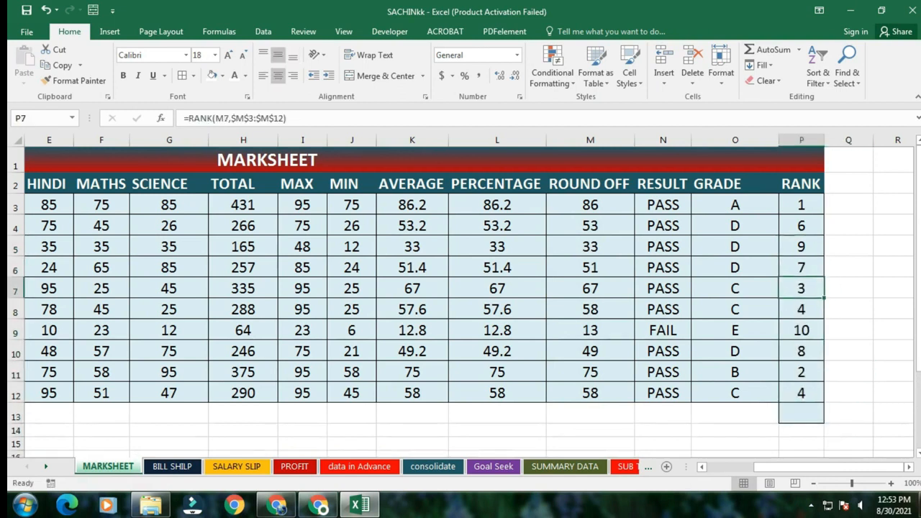
left_click(801, 309)
left_click(801, 329)
left_click(801, 350)
left_click(801, 371)
left_click(801, 392)
left_click(801, 430)
left_click(801, 413)
left_click(764, 80)
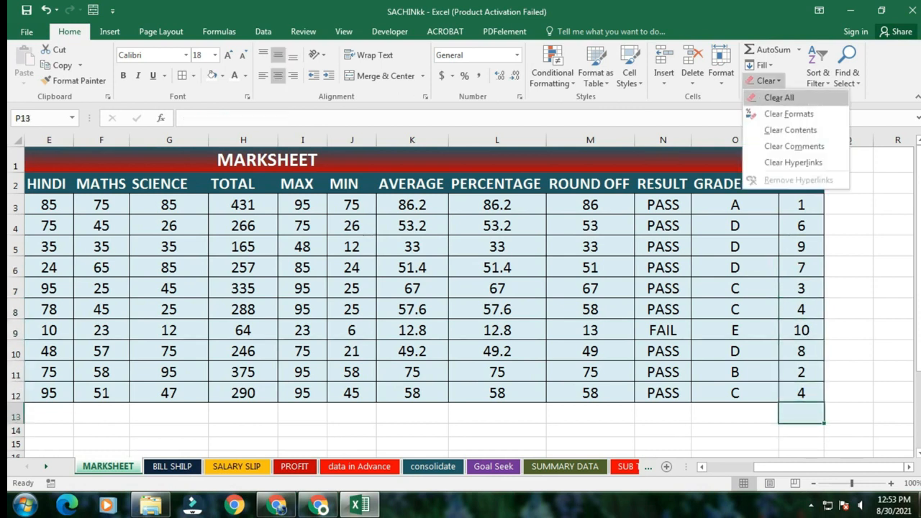
left_click(778, 96)
left_click(848, 330)
Change the merged sheet title in A1 to STUDENTS MARKSHEET
left_click_drag(827, 467, 780, 467)
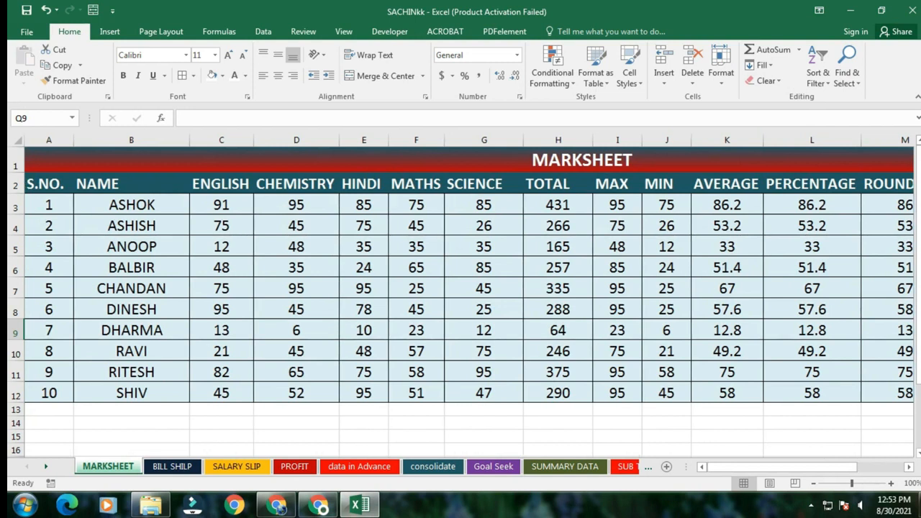
left_click(188, 160)
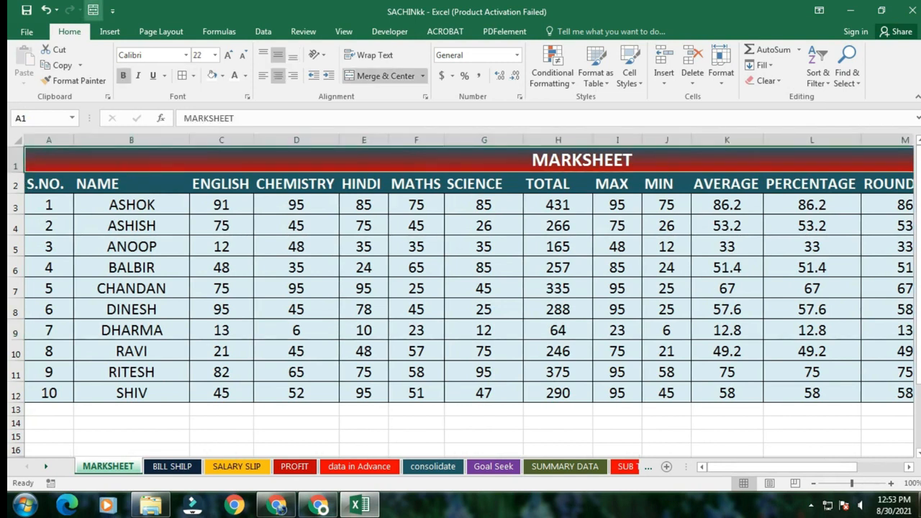
left_click(184, 118)
type("STUDENTS")
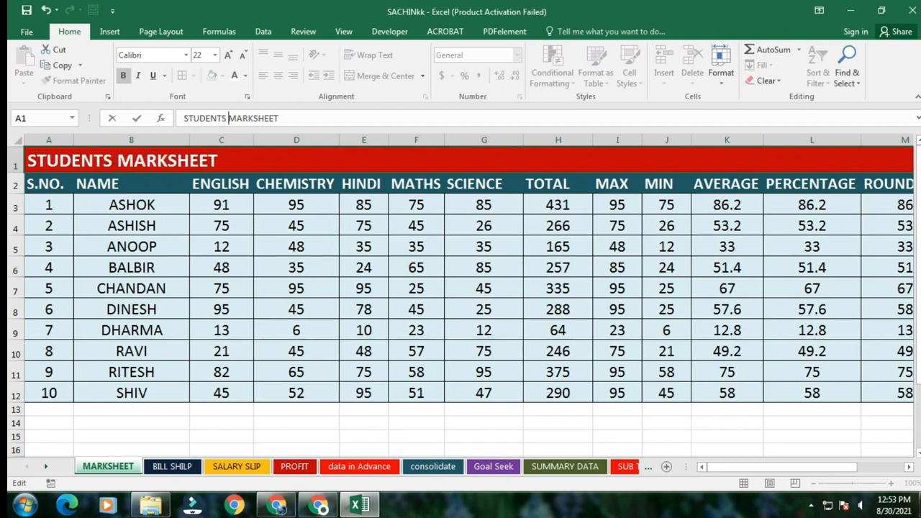
left_click(666, 423)
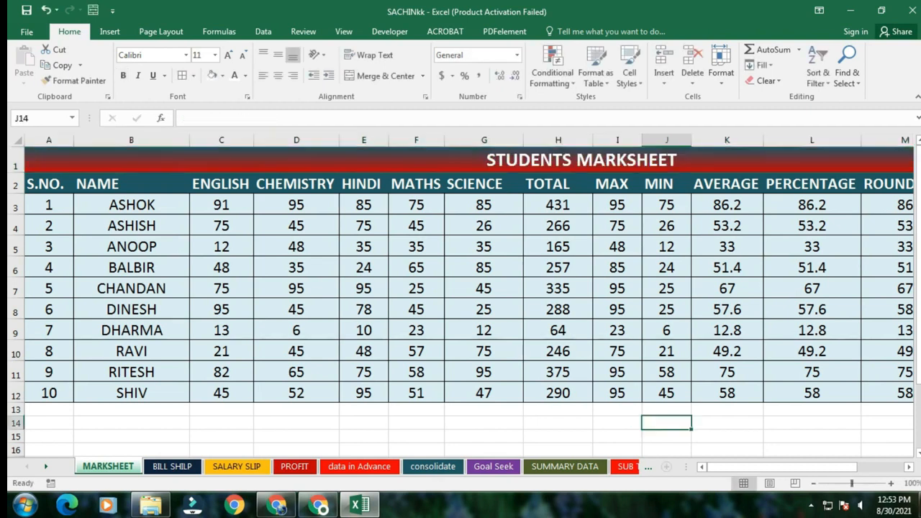